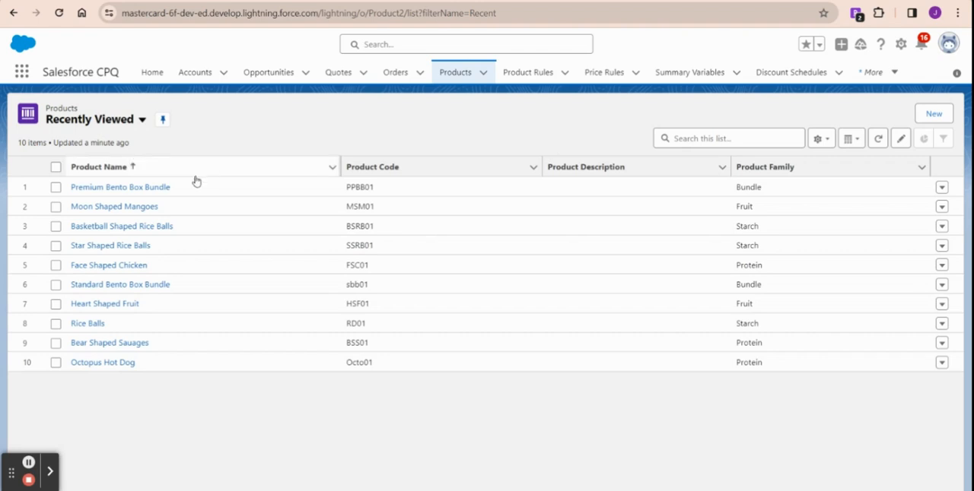
Step: Open the Premium Bento Box Bundle product record in a new browser tab and review its CPQ configuration details
right_click(145, 193)
click(179, 200)
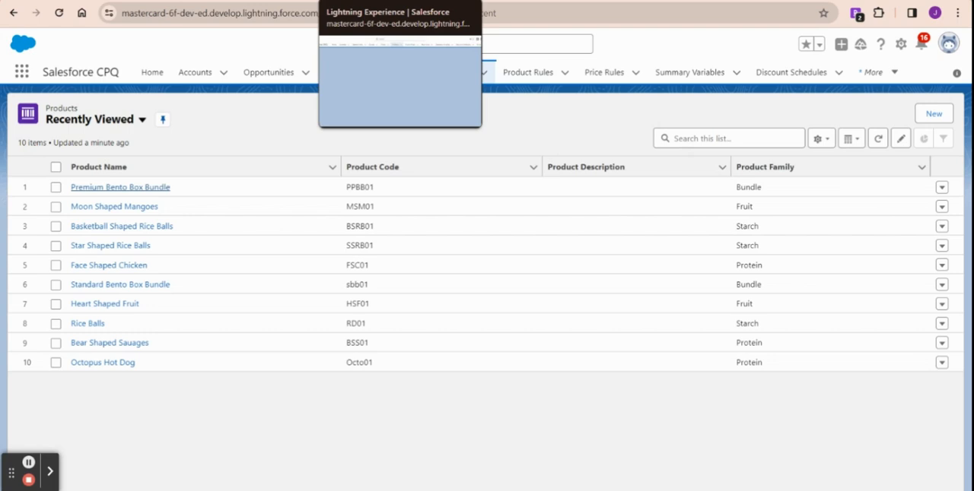
click(381, 2)
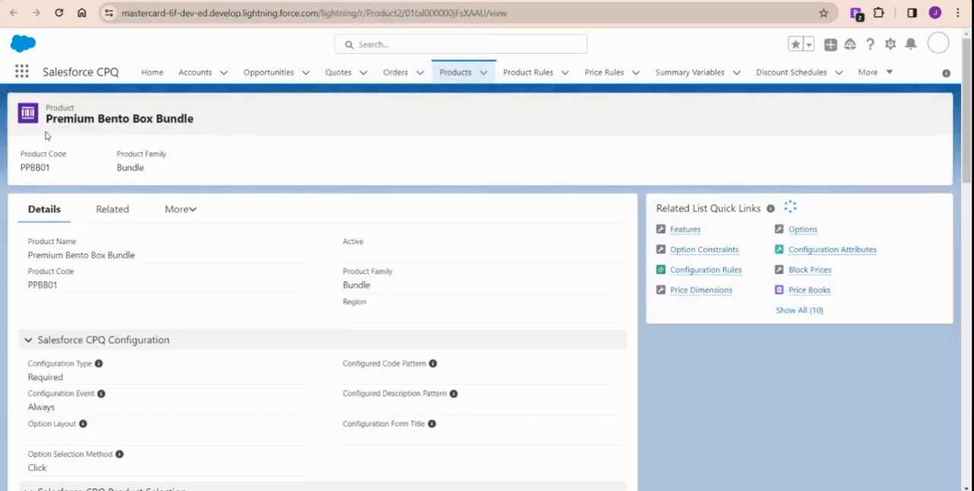
scroll(200, 263, down, 1)
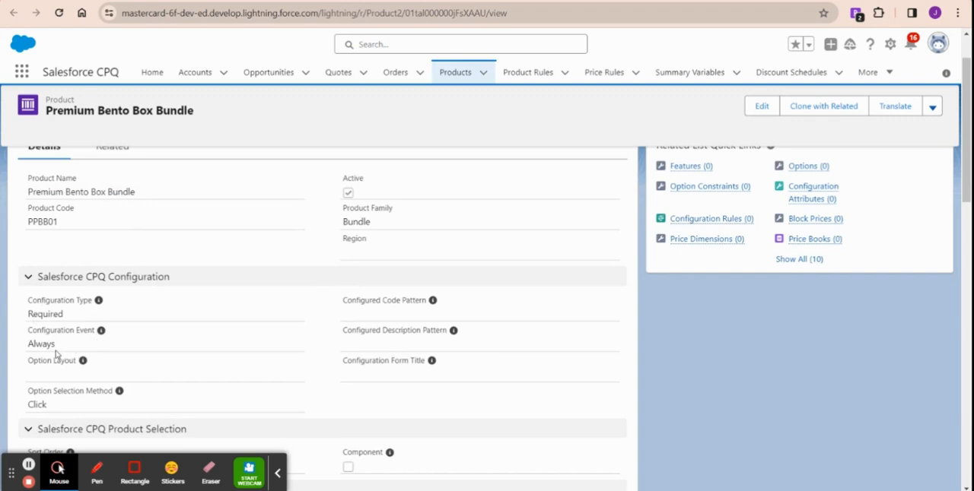
scroll(56, 353, up, 1)
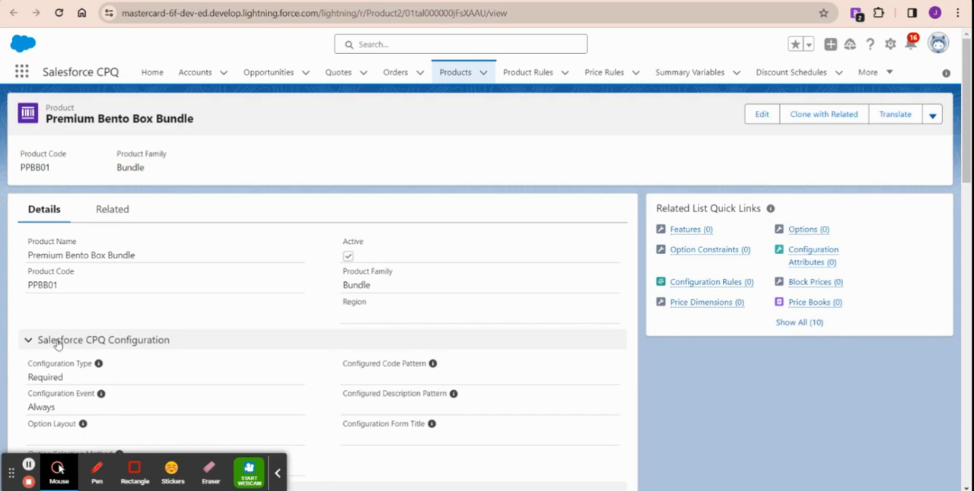
click(277, 474)
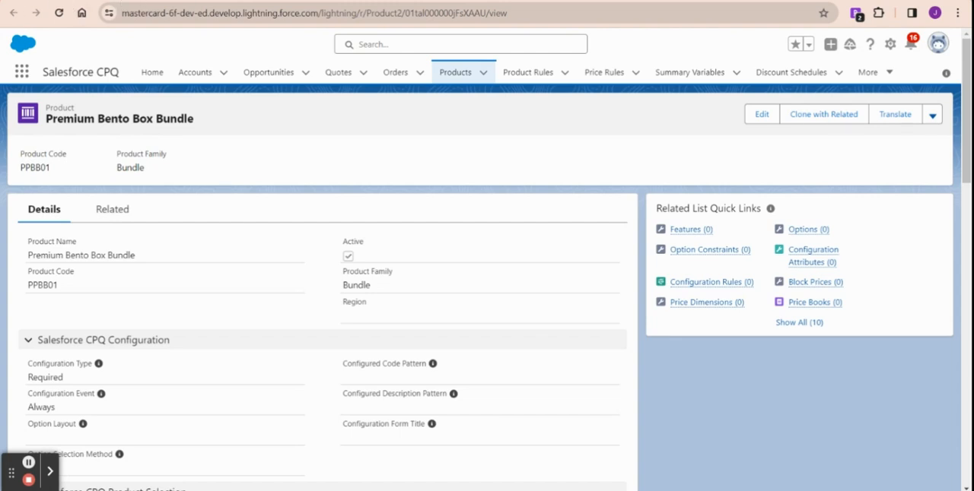
key(ctrl+shift+Tab)
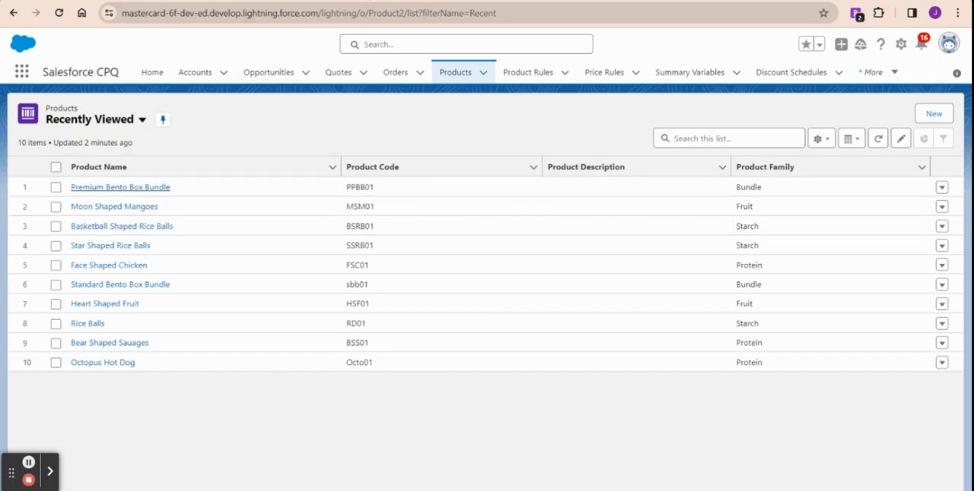
click(372, 1)
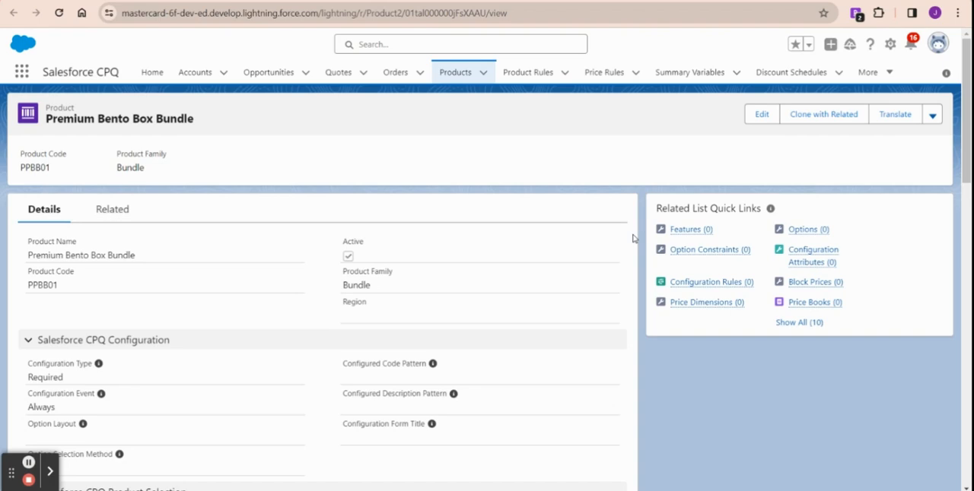
click(235, 0)
Step: Start a new product feature for the Premium Bento Box Bundle, named Protein with number 10
mouse_move(677, 228)
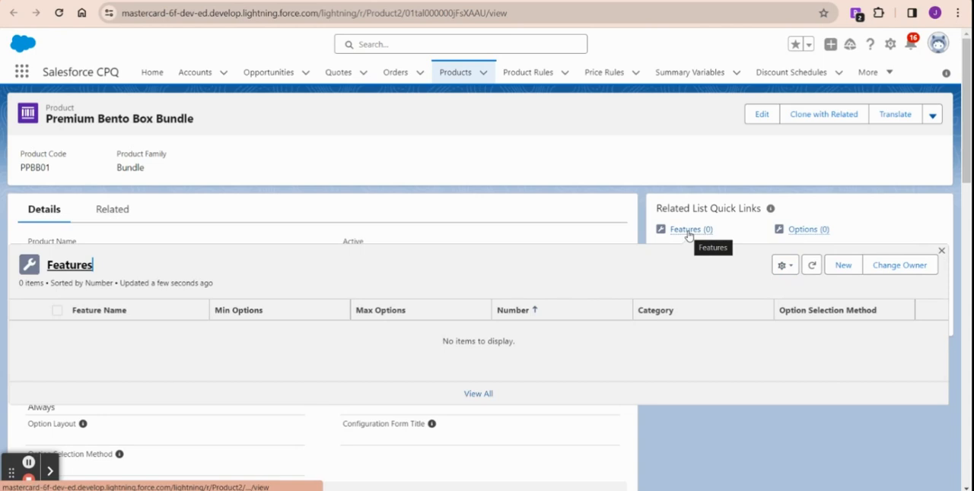
click(843, 266)
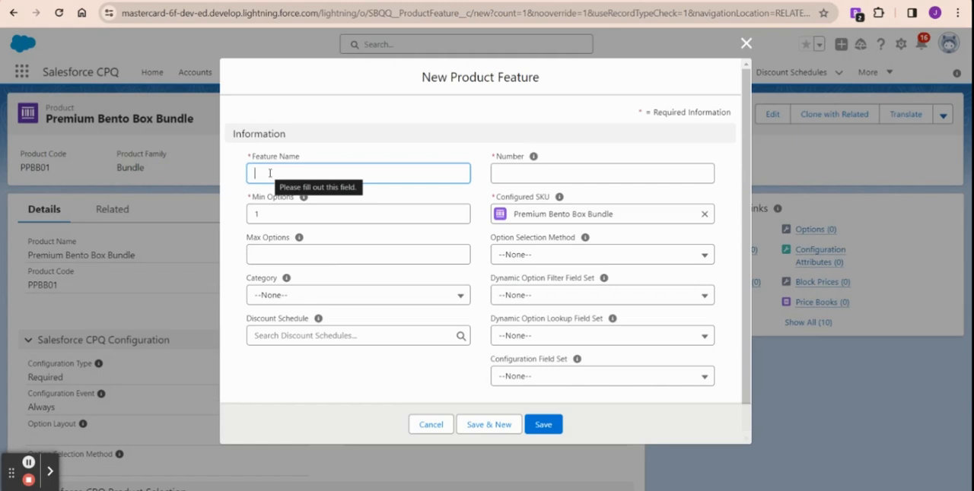
text(Protein)
key(Tab)
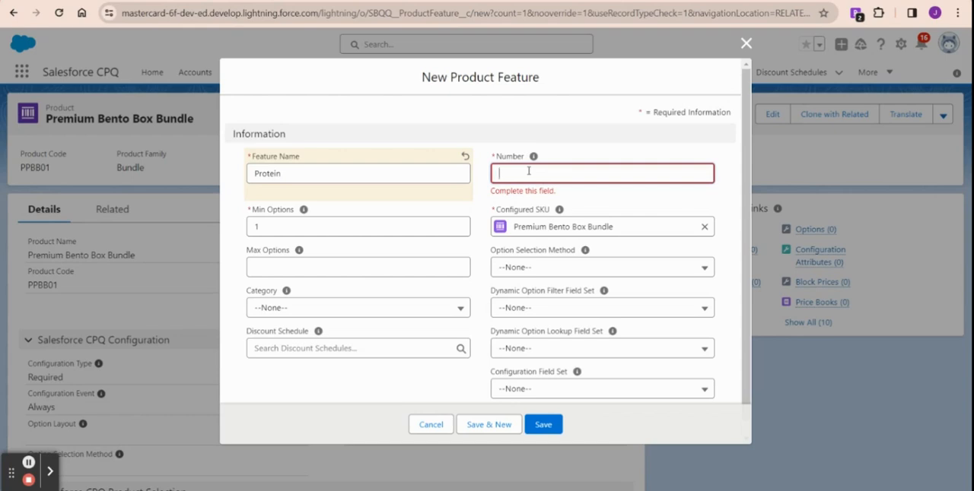
text(10)
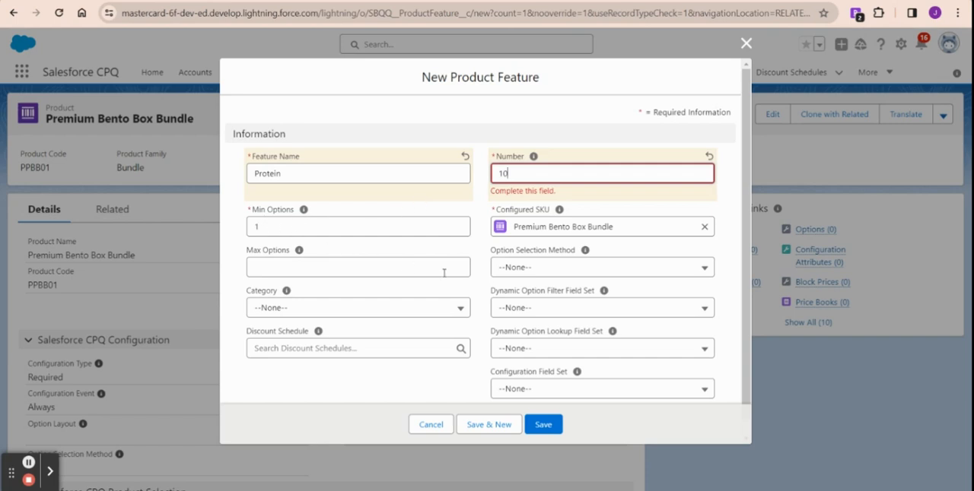
scroll(492, 268, down, 1)
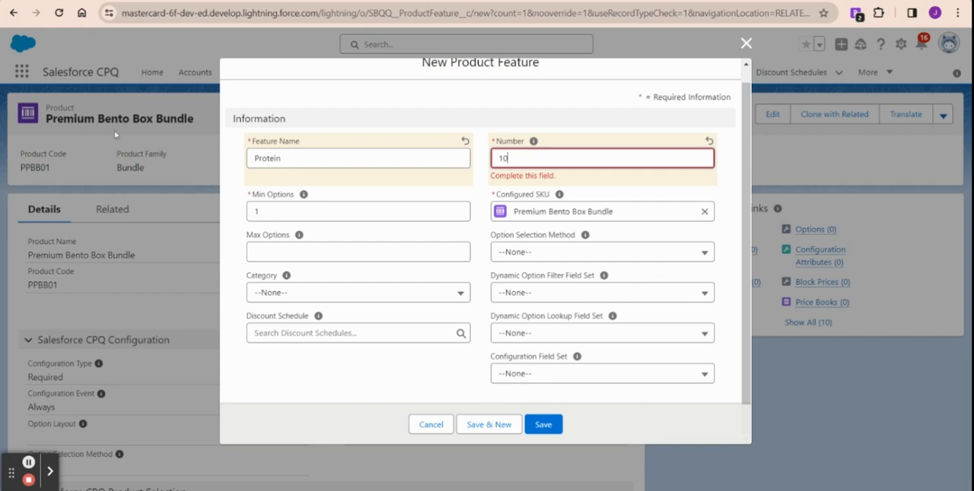
Step: Set the Protein feature's Min Options to 1 and Max Options to 2, and save it
click(273, 212)
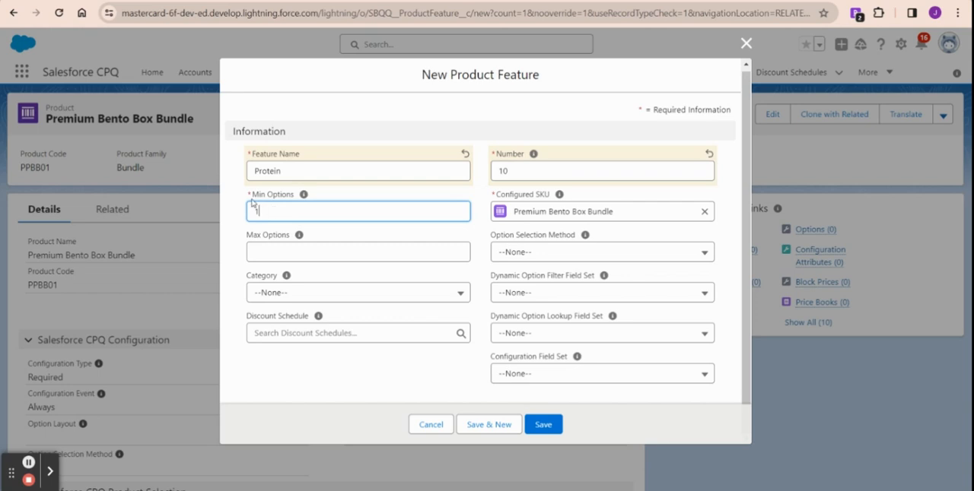
text(1)
key(BackSpace)
text(0)
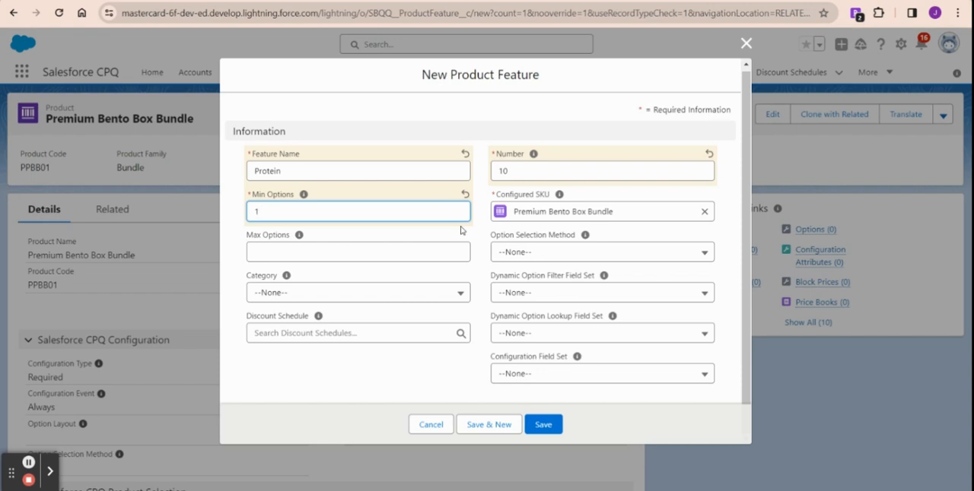
drag(246, 238, 290, 238)
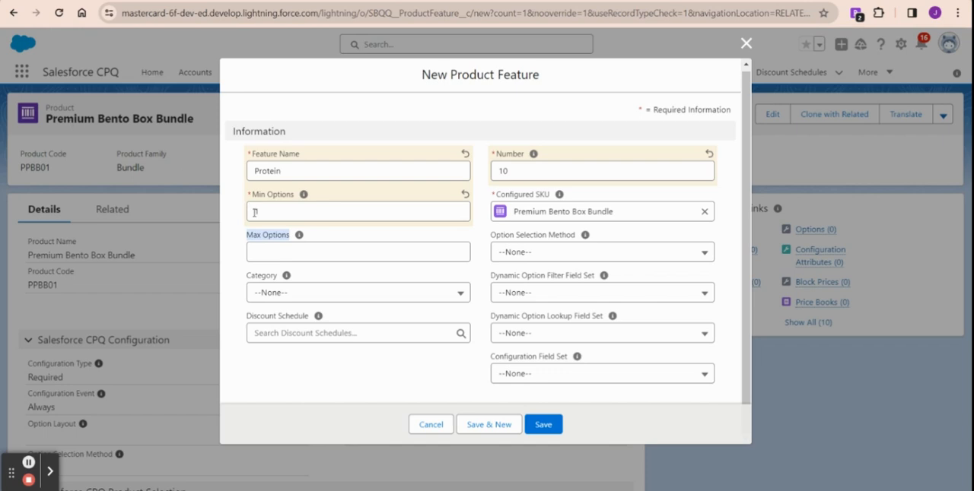
click(261, 253)
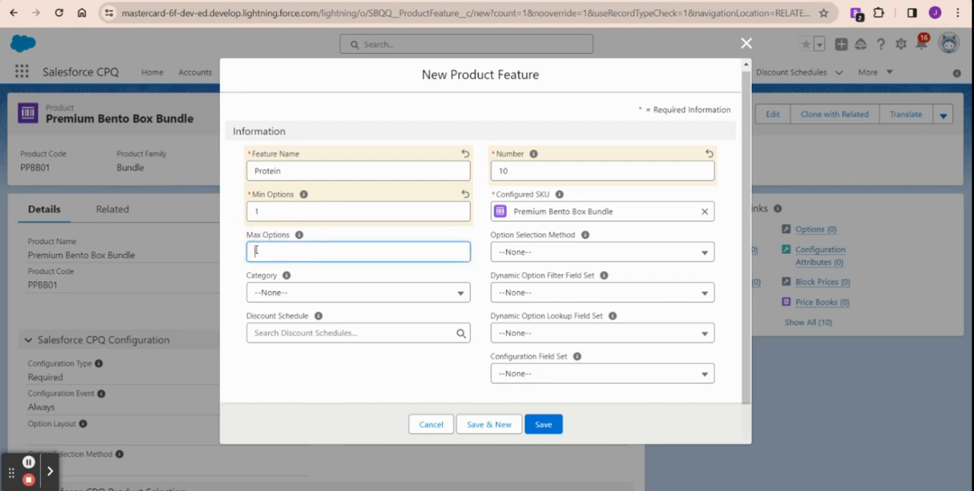
text(1)
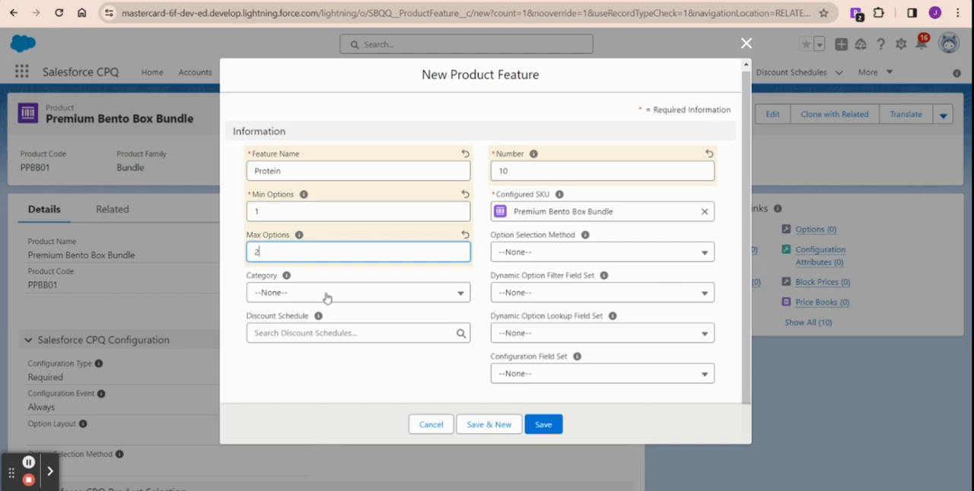
click(555, 427)
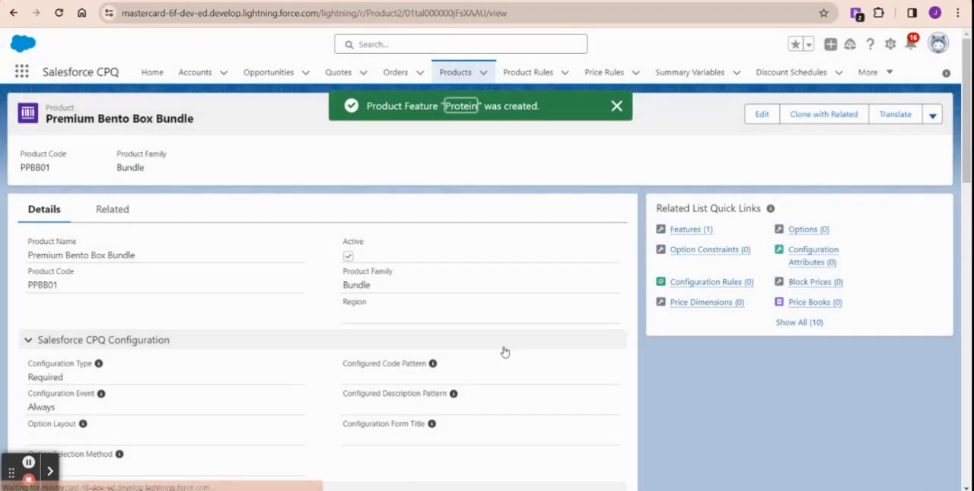
Step: Create a second bundle feature named Fruit with number 20 and Max Options 2, and save it
mouse_move(699, 233)
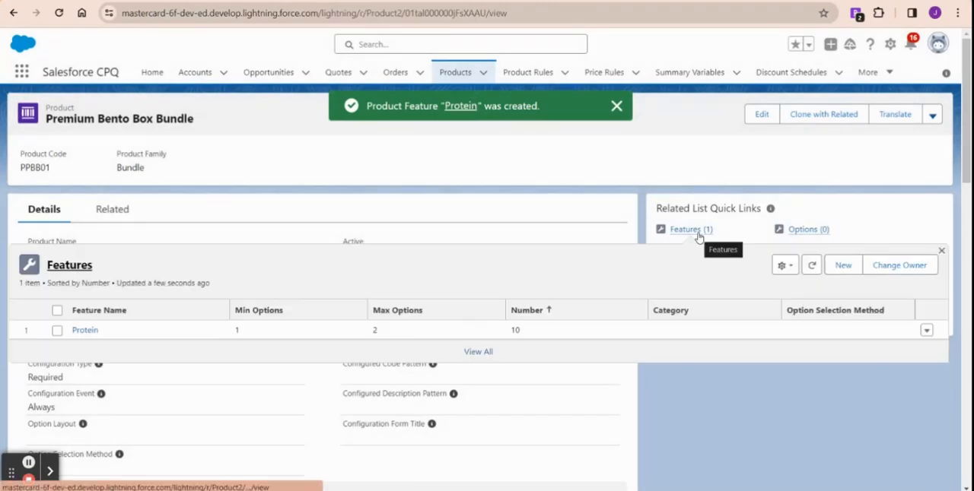
click(843, 266)
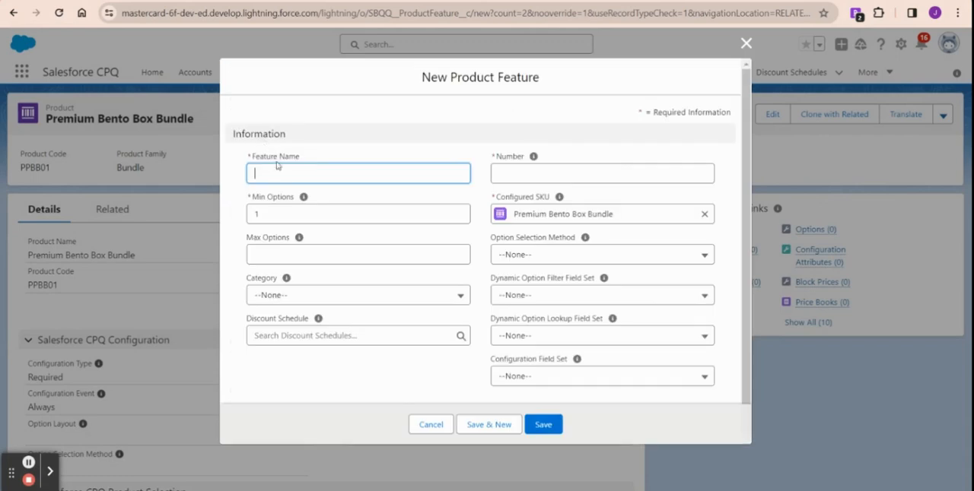
text(Fruit)
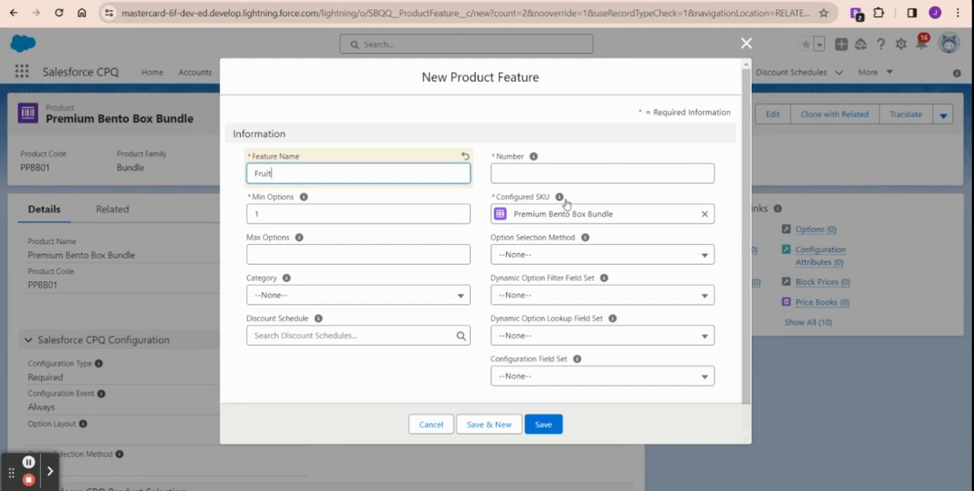
click(552, 173)
text(20)
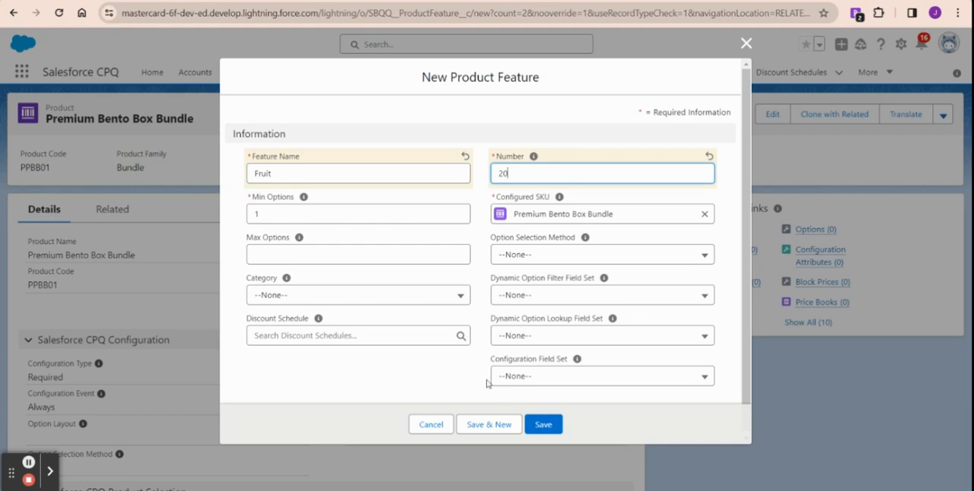
click(328, 254)
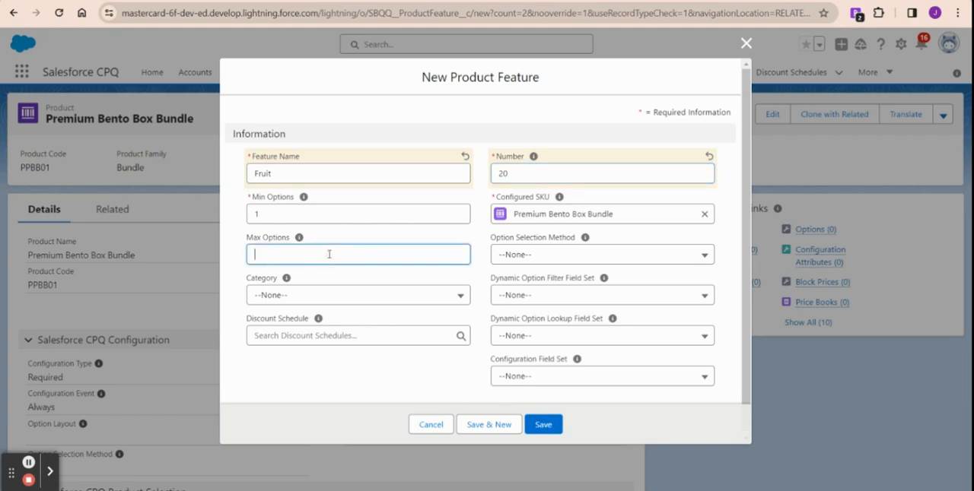
text(2)
click(548, 424)
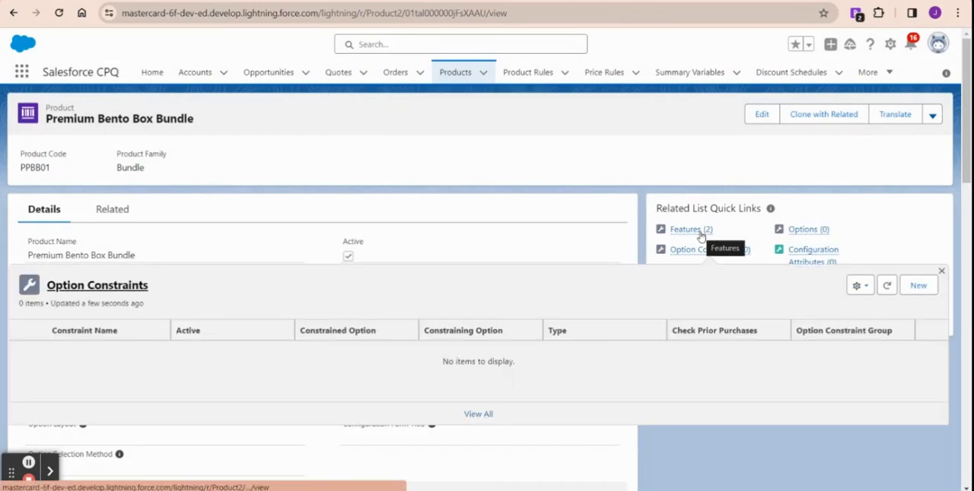
Step: Create a third bundle feature named Starch with number 30 and Max Options 2, and save it
click(921, 287)
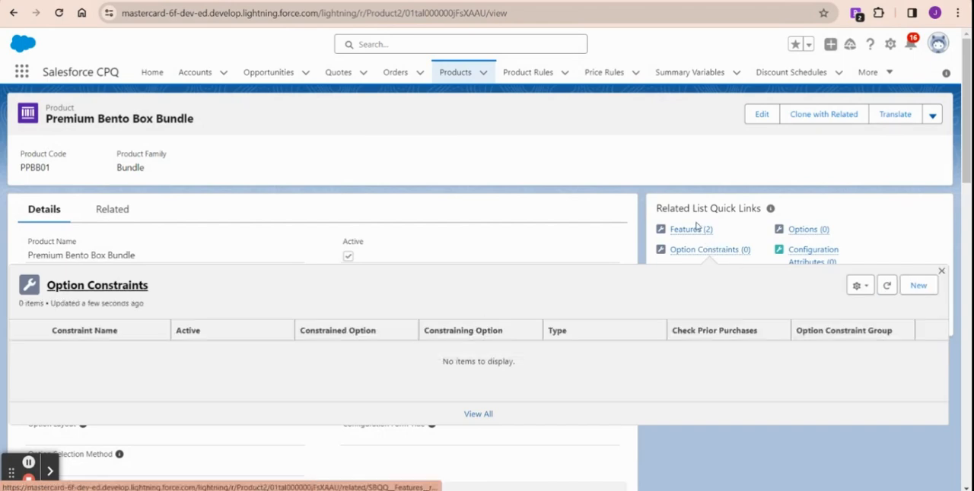
mouse_move(695, 233)
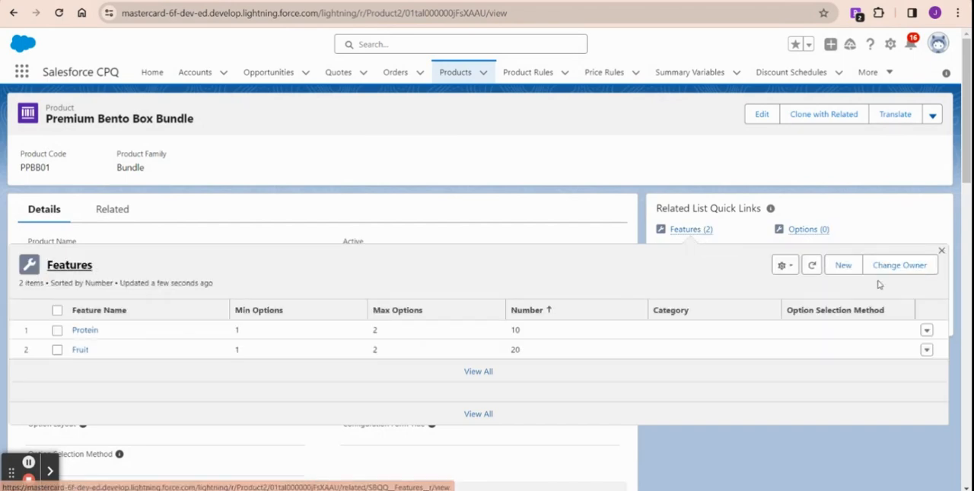
click(849, 271)
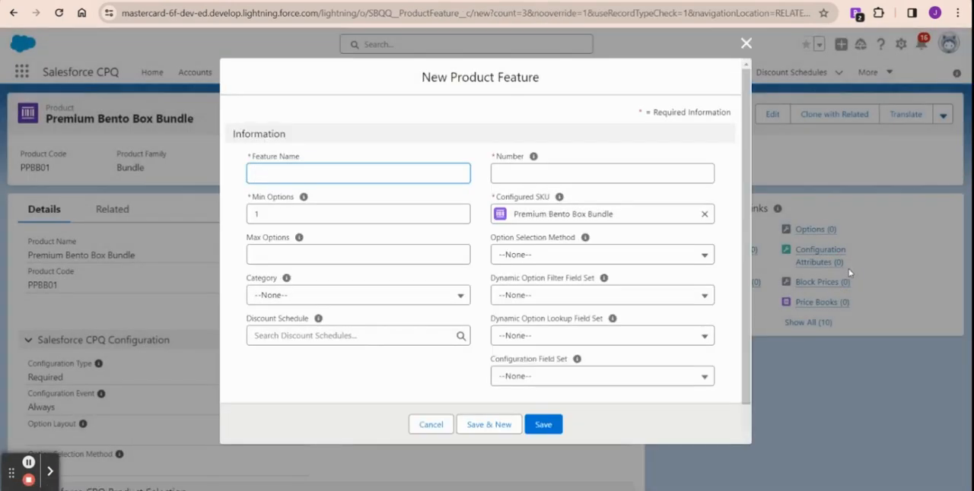
text(Starch)
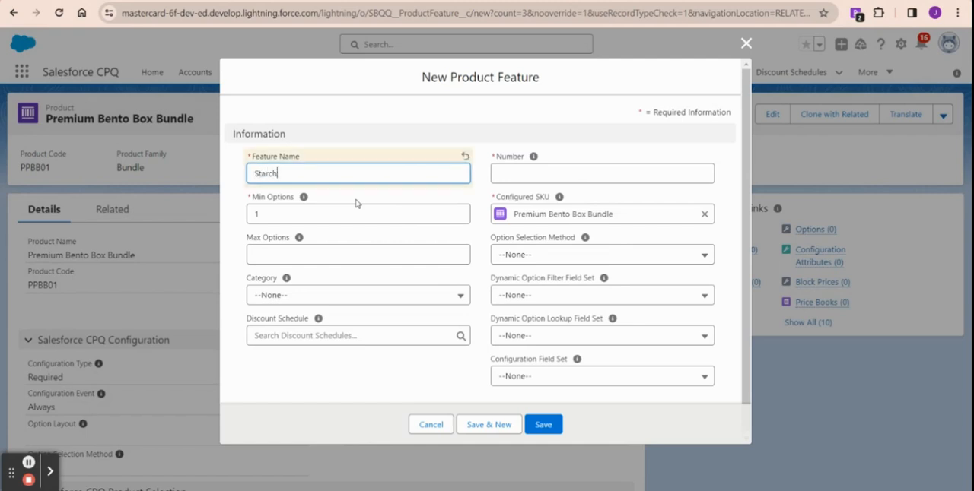
click(534, 174)
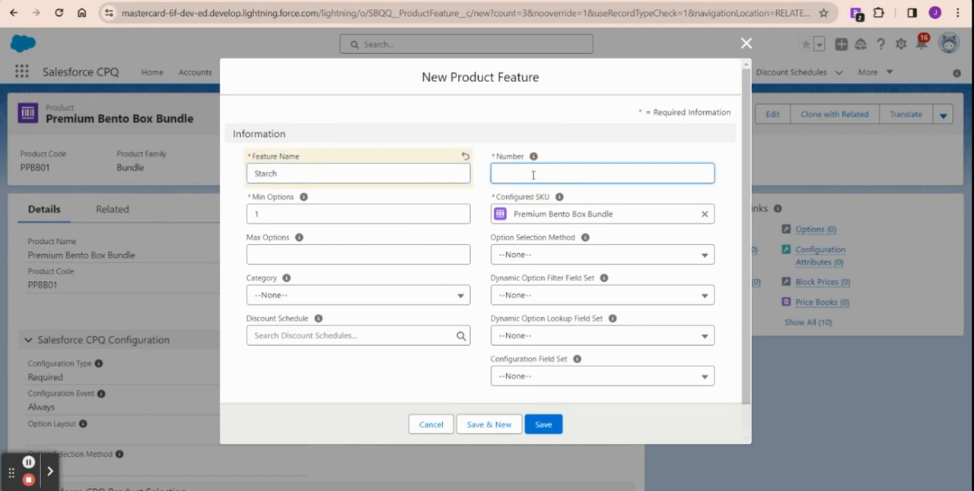
text(30)
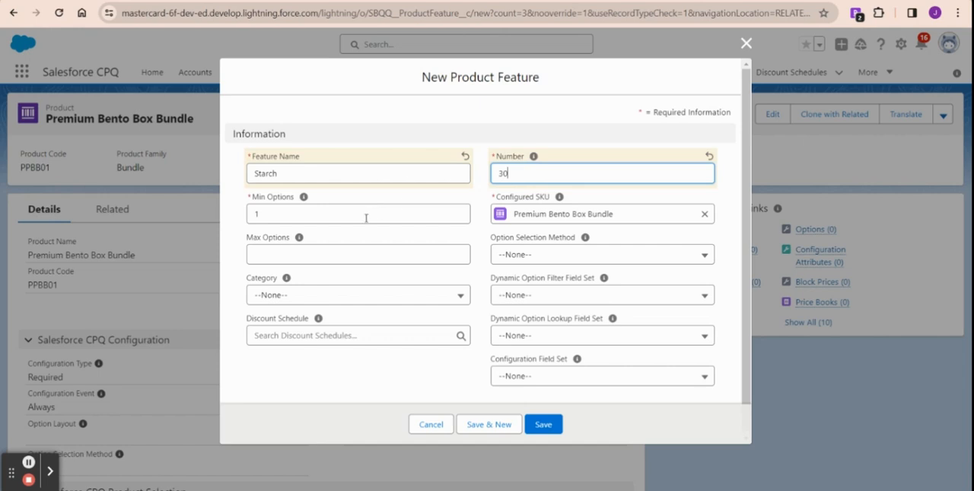
click(268, 255)
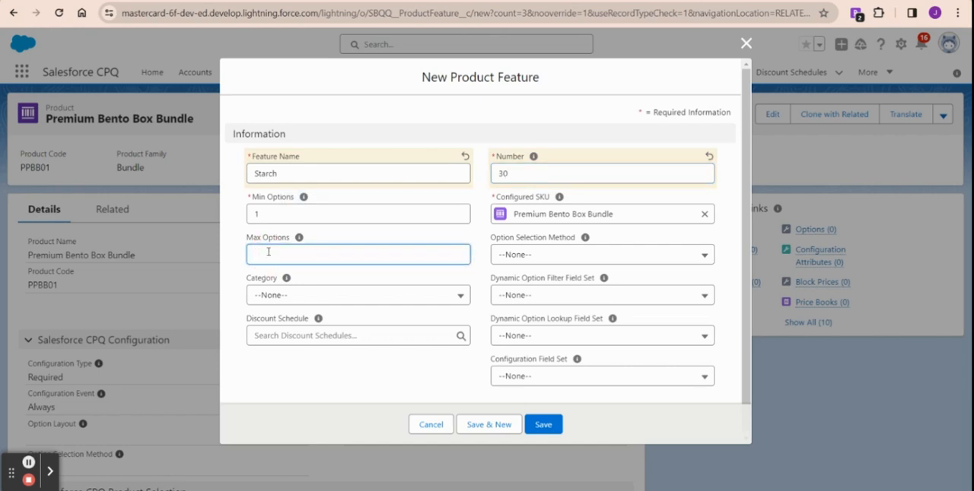
text(2)
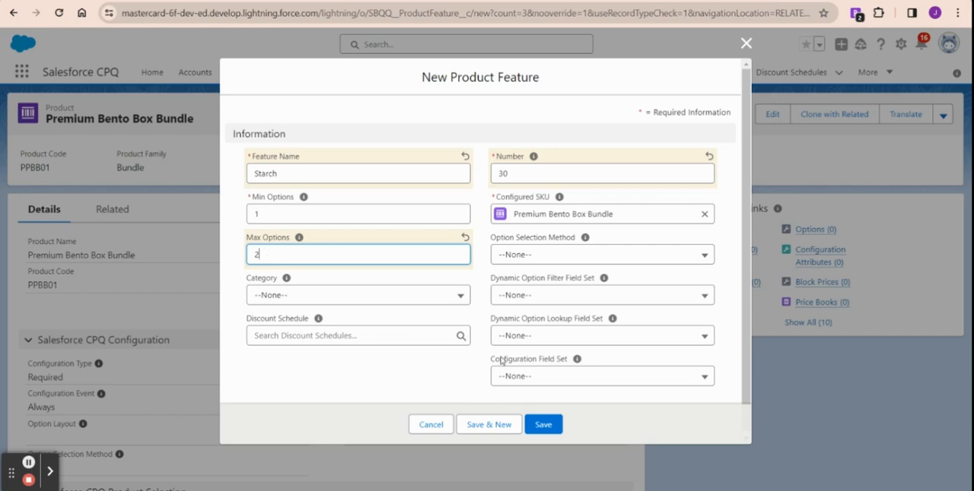
click(544, 424)
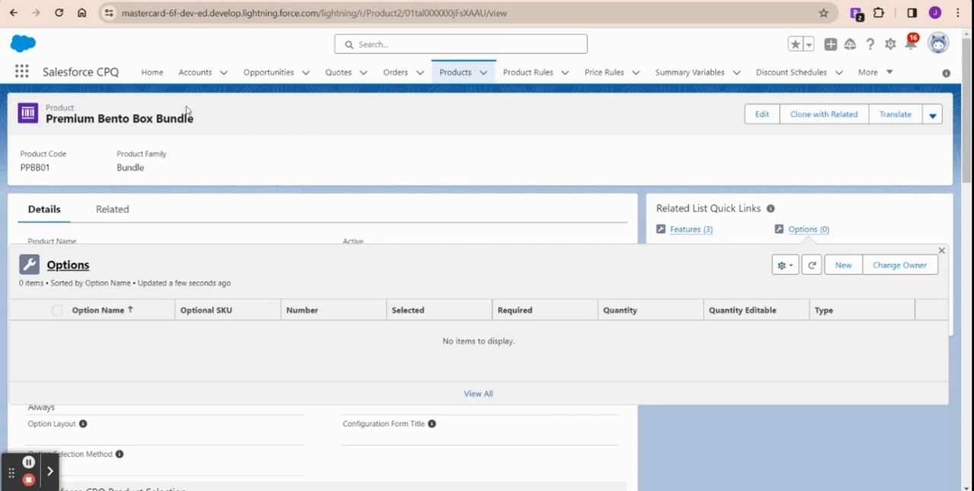
Step: Create a product option for the bundle using Moon Shaped Mangoes with number 10 and the Fruit feature, and save it
mouse_move(795, 232)
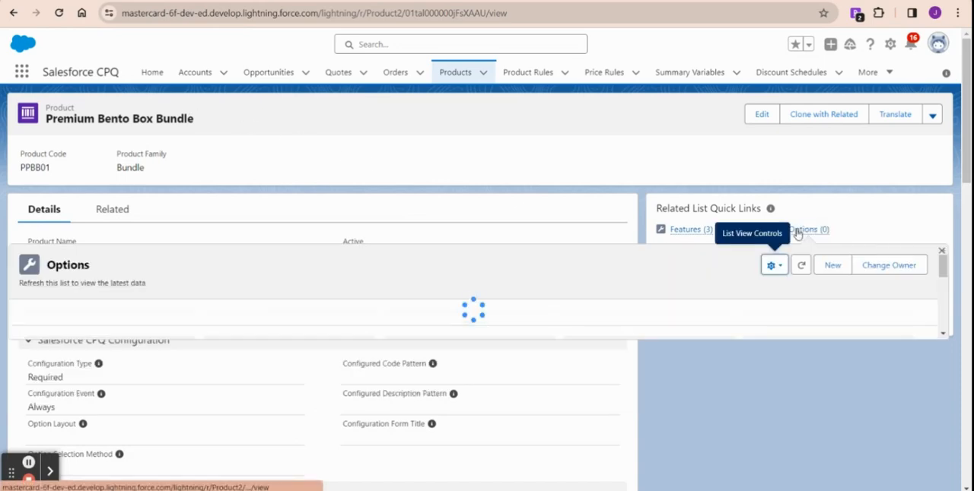
click(843, 270)
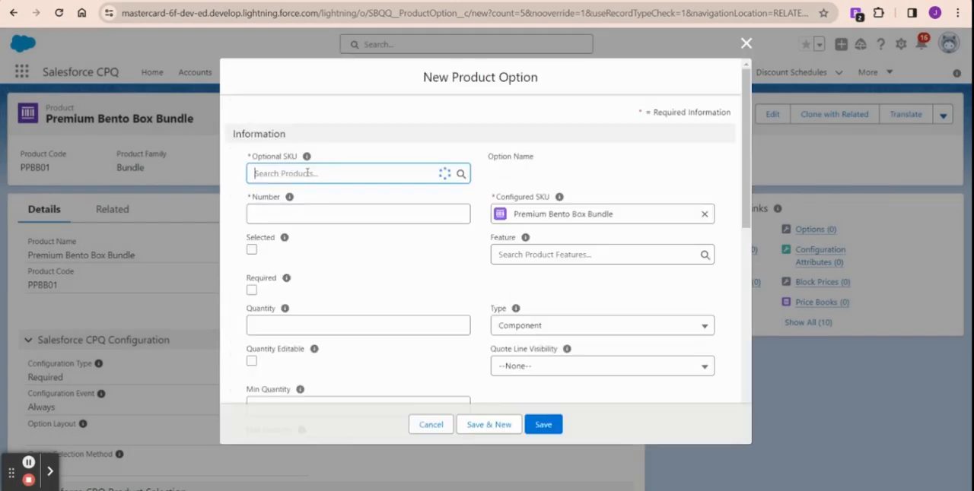
click(306, 174)
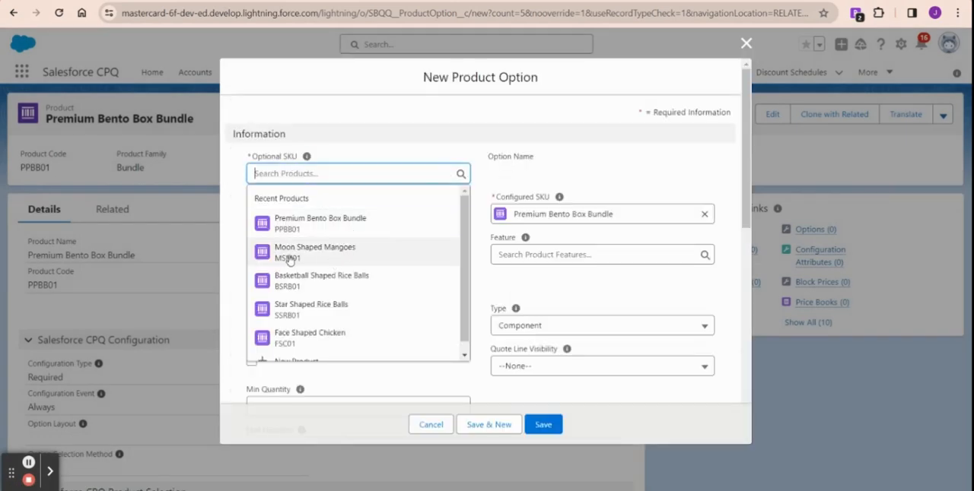
click(362, 258)
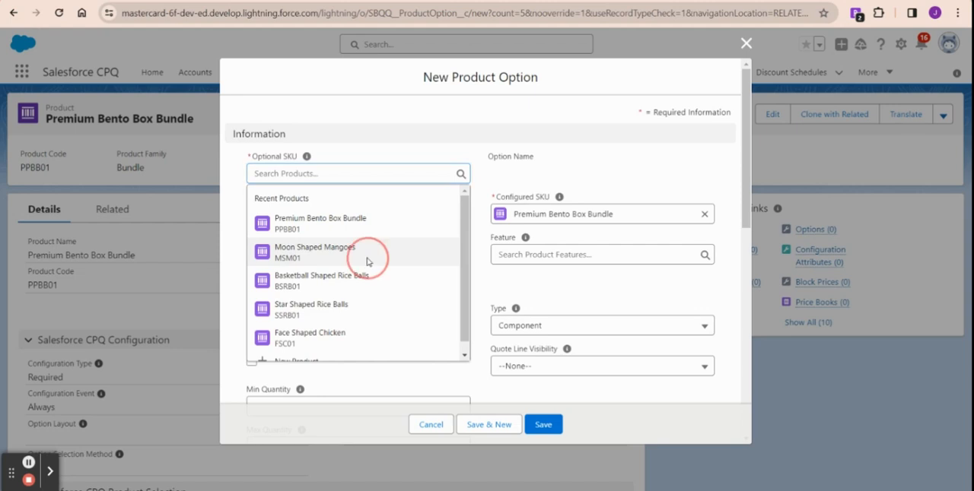
click(322, 213)
text(10)
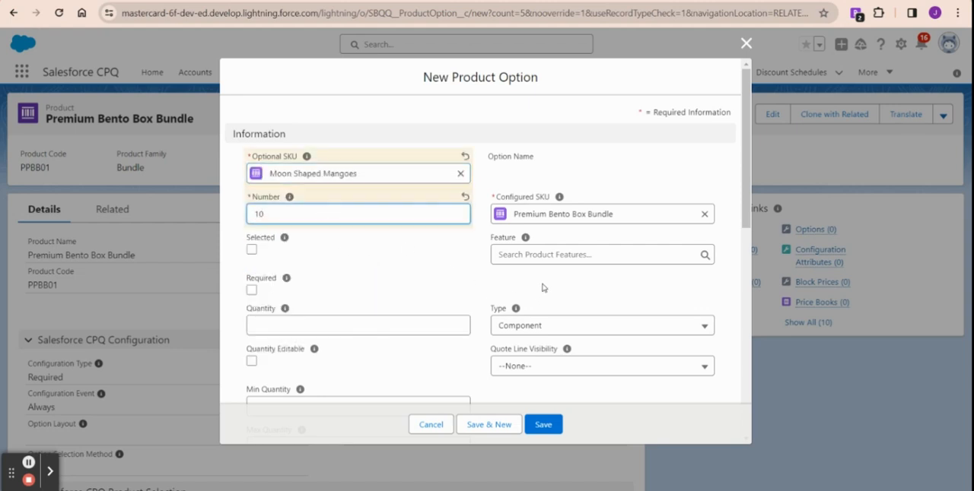
click(539, 256)
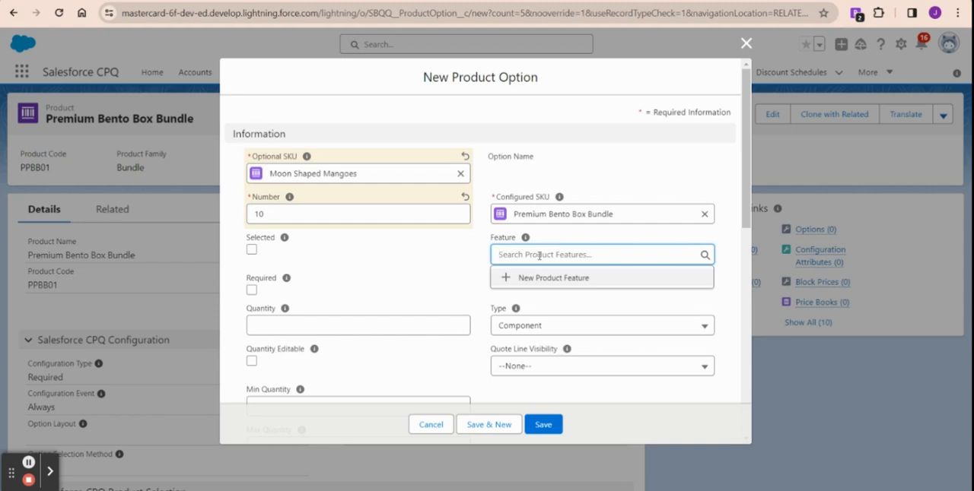
text(fruit)
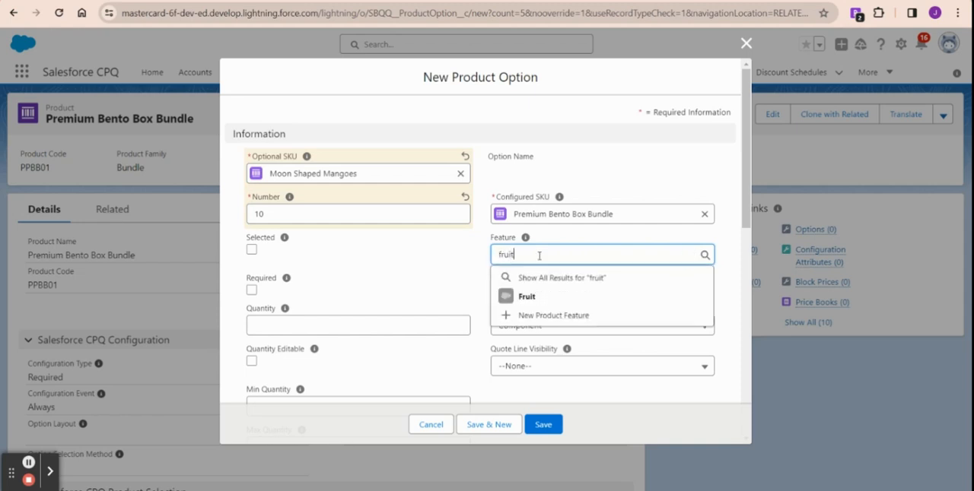
click(561, 297)
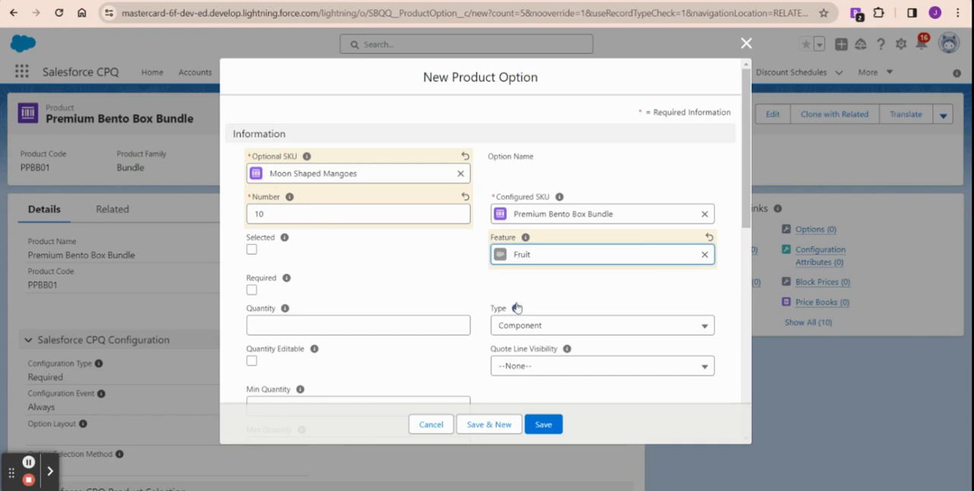
scroll(563, 335, down, 1)
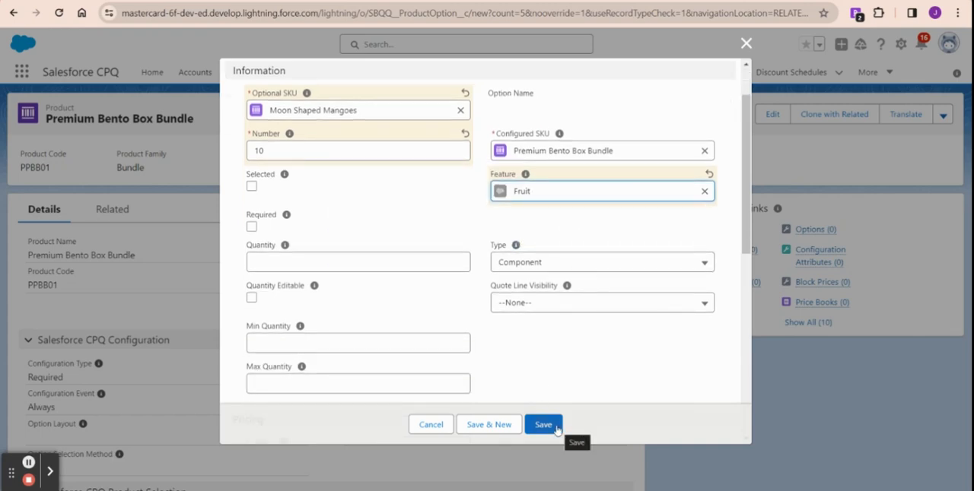
click(549, 426)
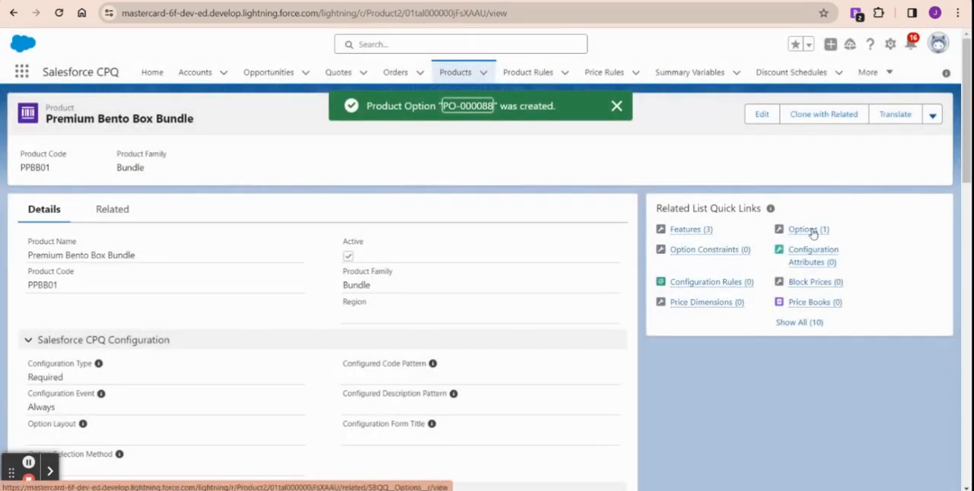
Step: Create a second bundle option using Heart Shaped Fruit with number 20 and the Fruit feature, and save it
mouse_move(811, 231)
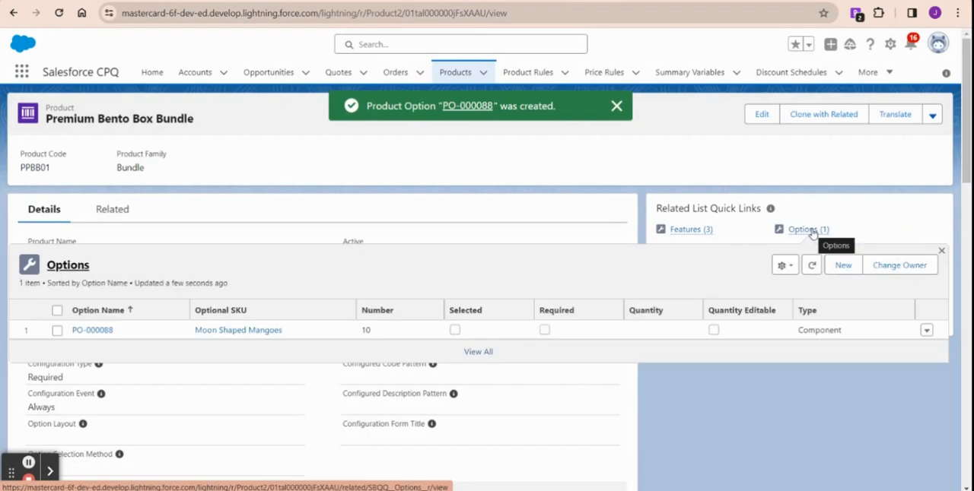
click(843, 268)
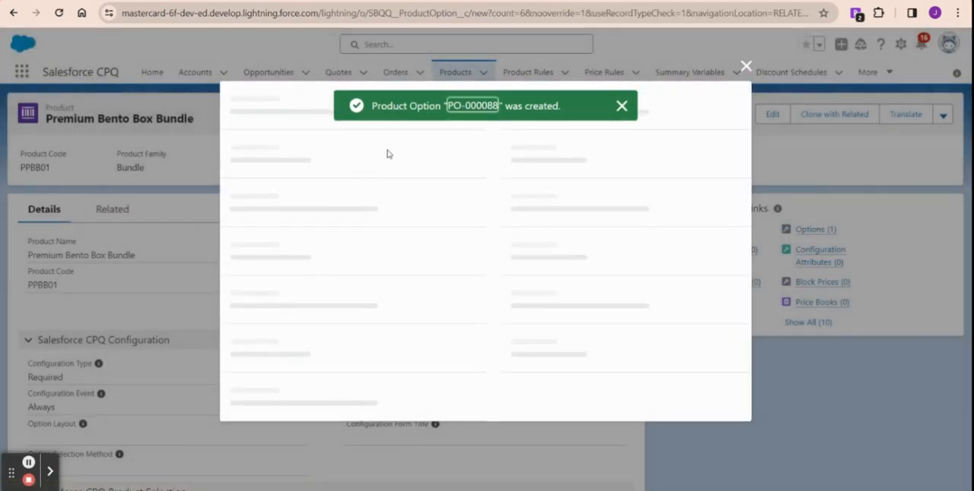
text(fruit)
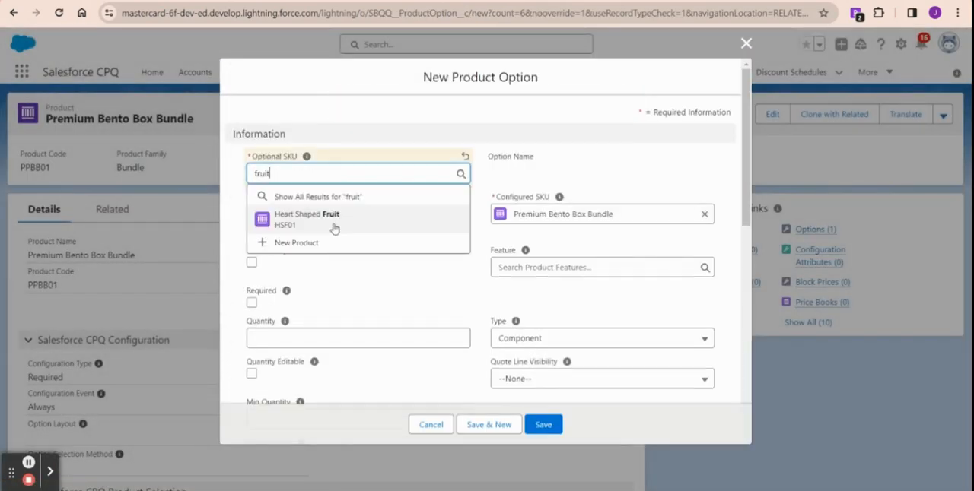
click(334, 219)
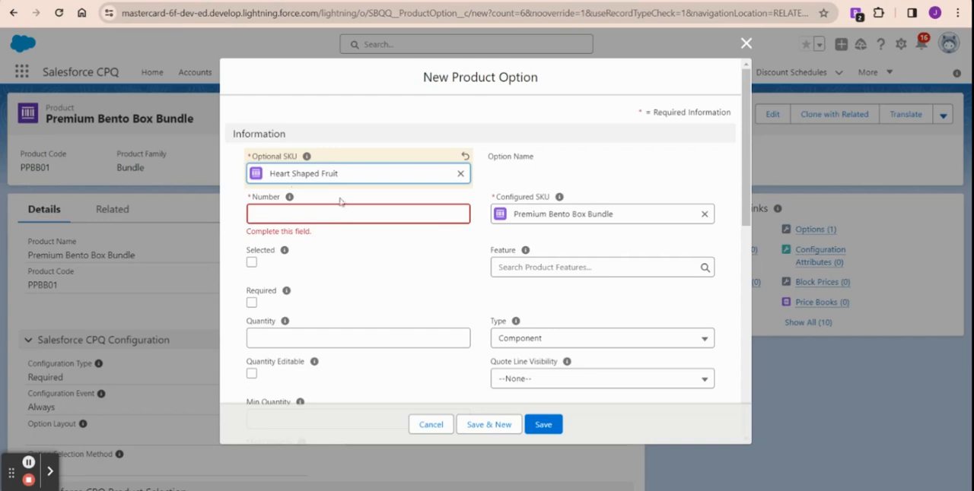
click(331, 216)
text(10)
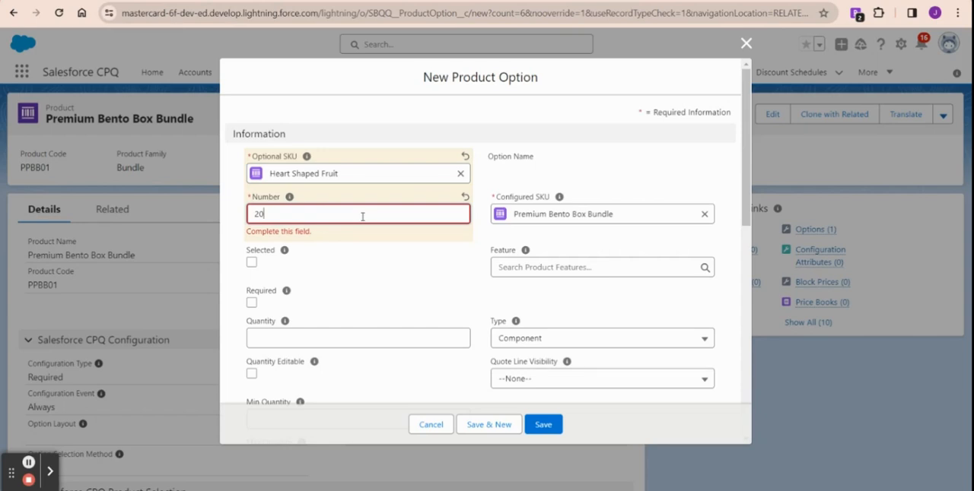
click(536, 272)
click(525, 255)
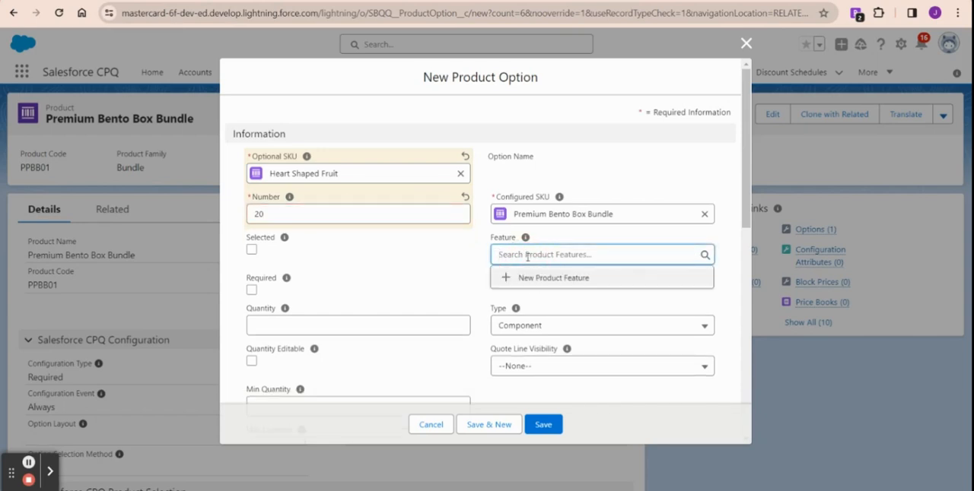
text(fruit)
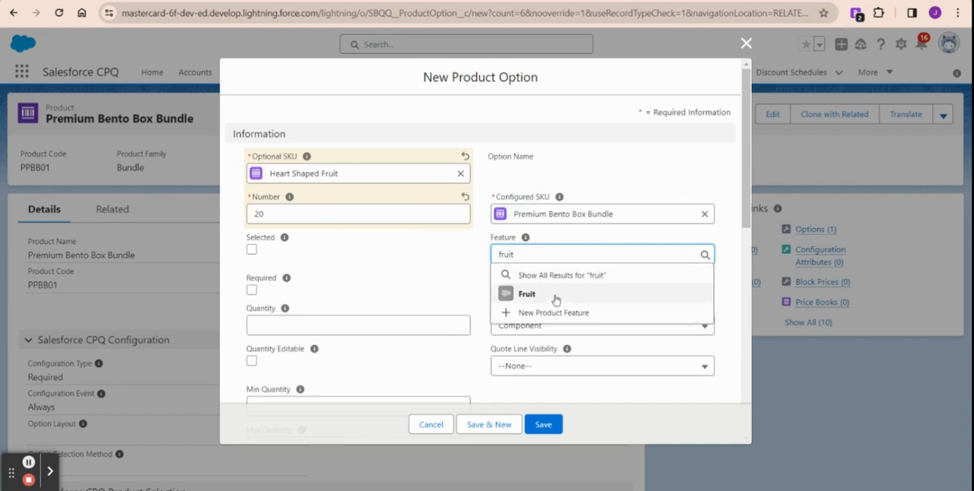
click(556, 297)
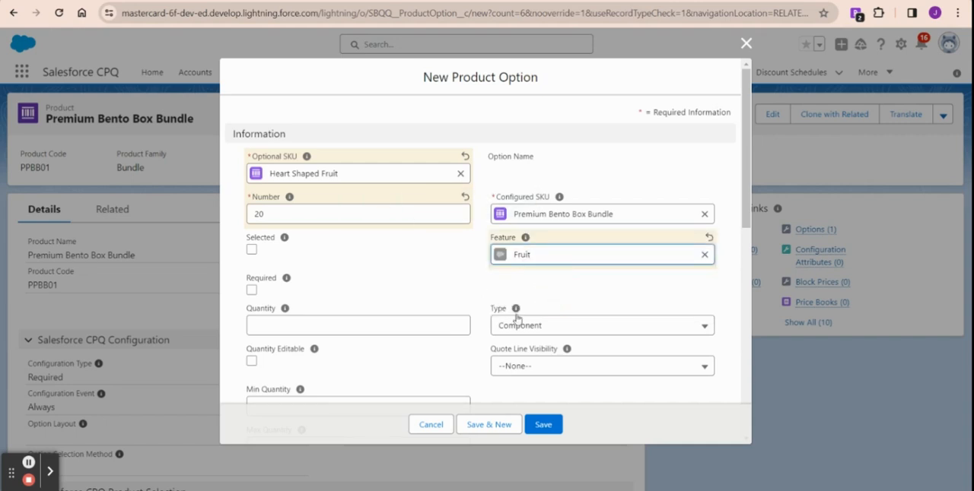
click(557, 425)
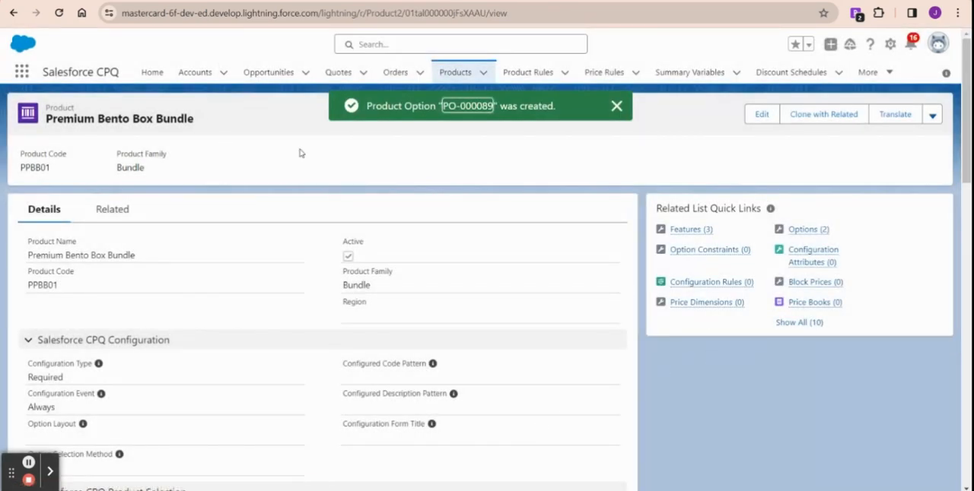
Step: Create a third bundle option using Basketball Shaped Rice Balls with number 10 and the Starch feature, and save it
mouse_move(800, 231)
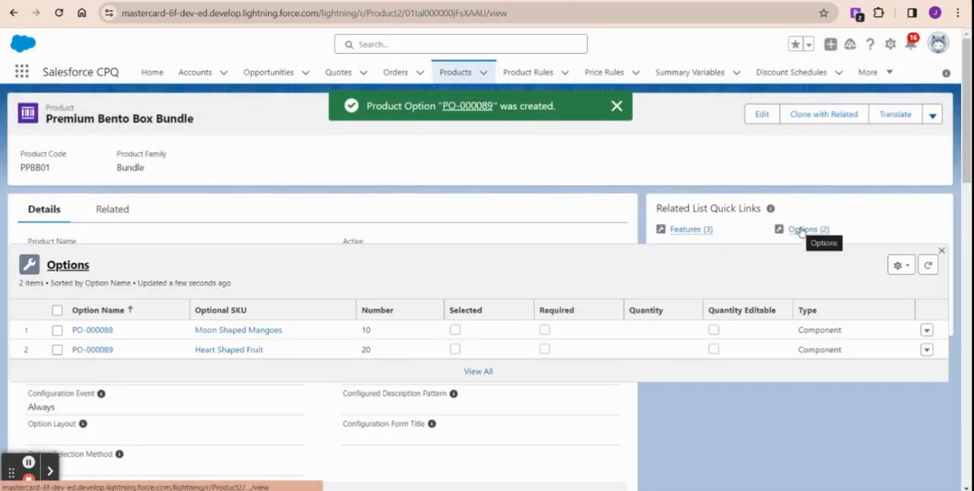
click(836, 270)
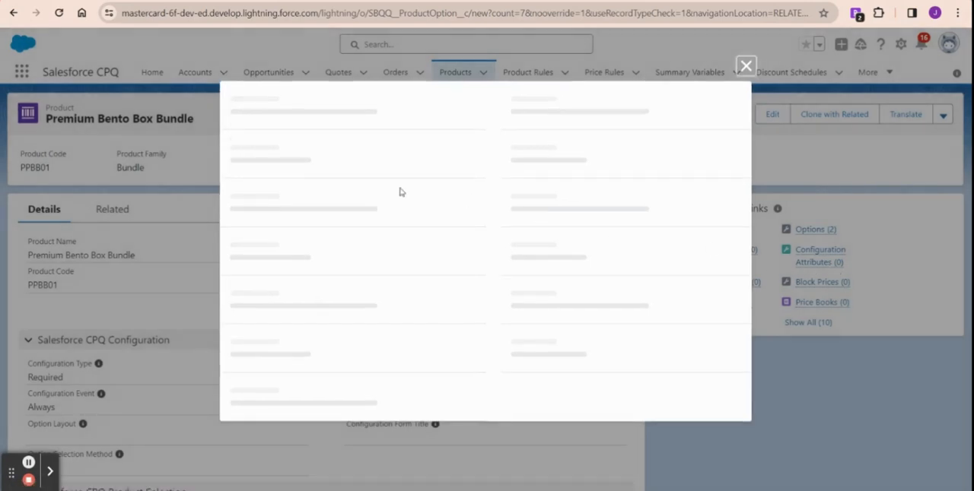
click(293, 174)
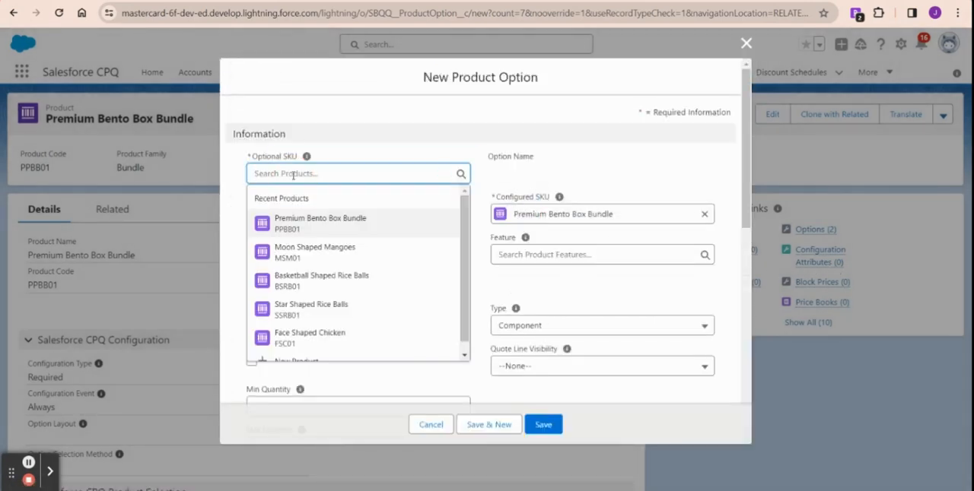
click(328, 282)
click(309, 213)
text(10)
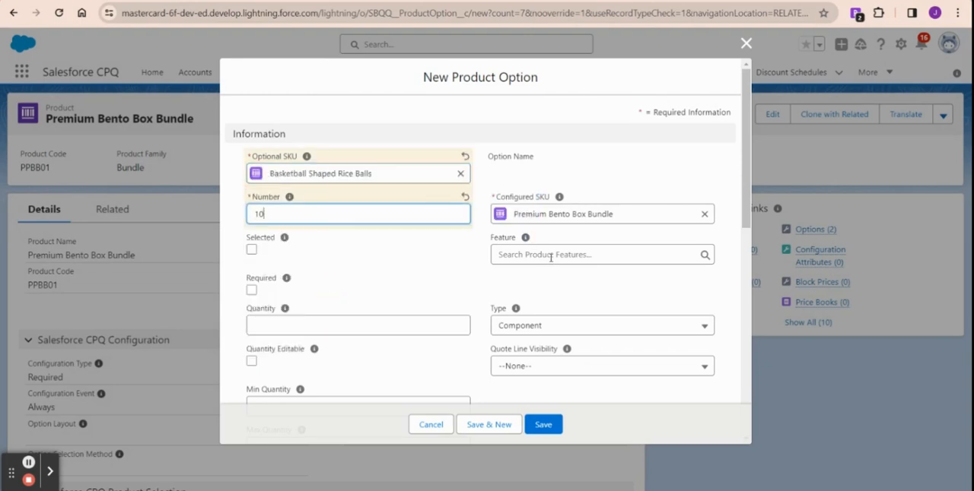
click(550, 256)
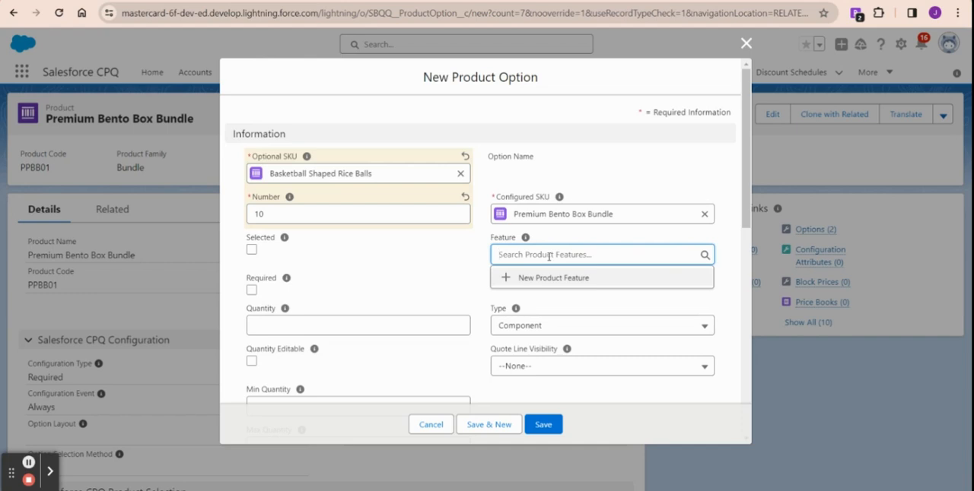
text(start)
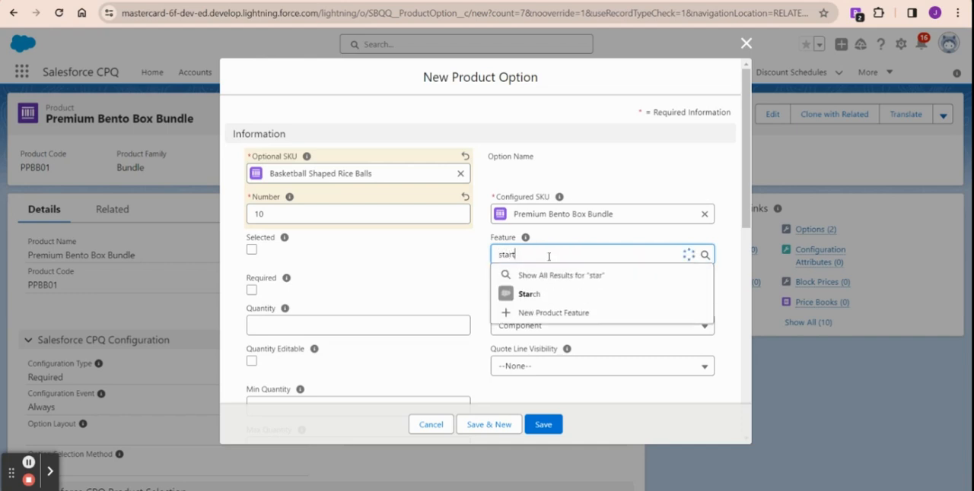
key(BackSpace)
click(542, 293)
click(543, 424)
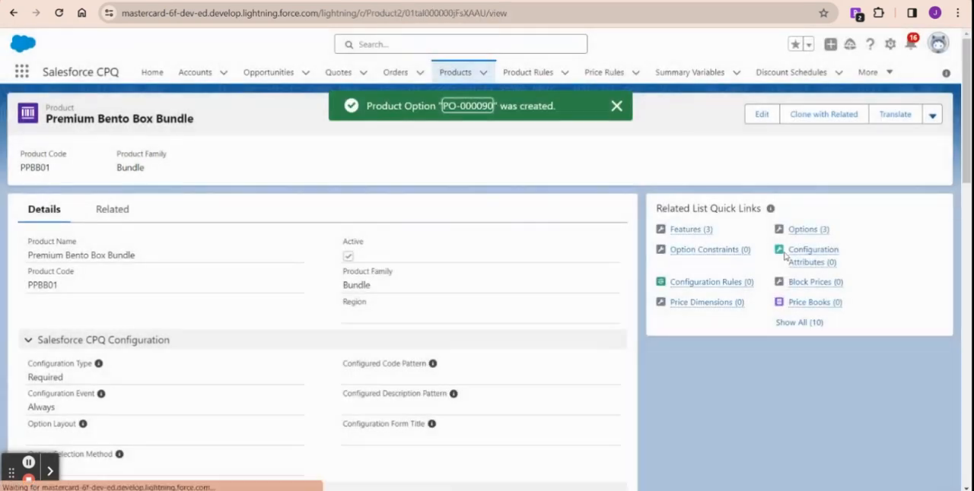
Step: Create a fourth bundle option using Star Shaped Rice Balls with number 20 and the Starch feature, and save it
mouse_move(803, 229)
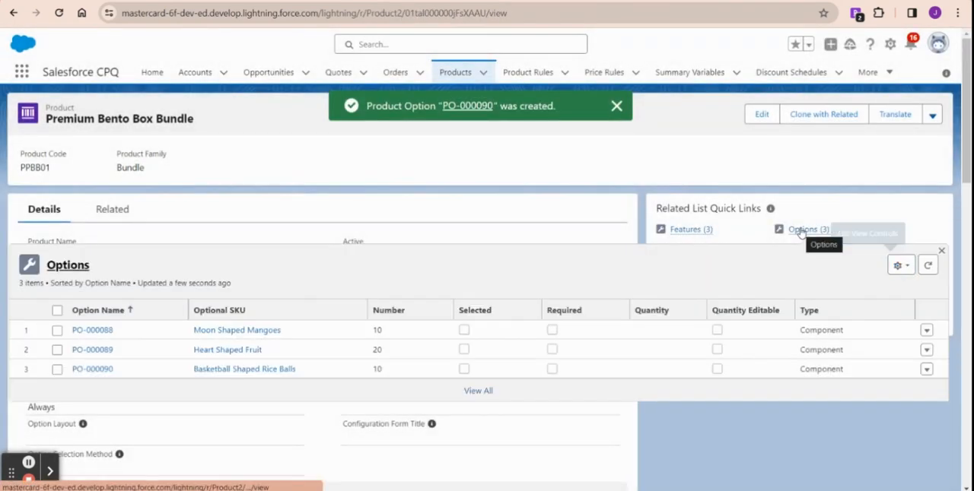
click(844, 266)
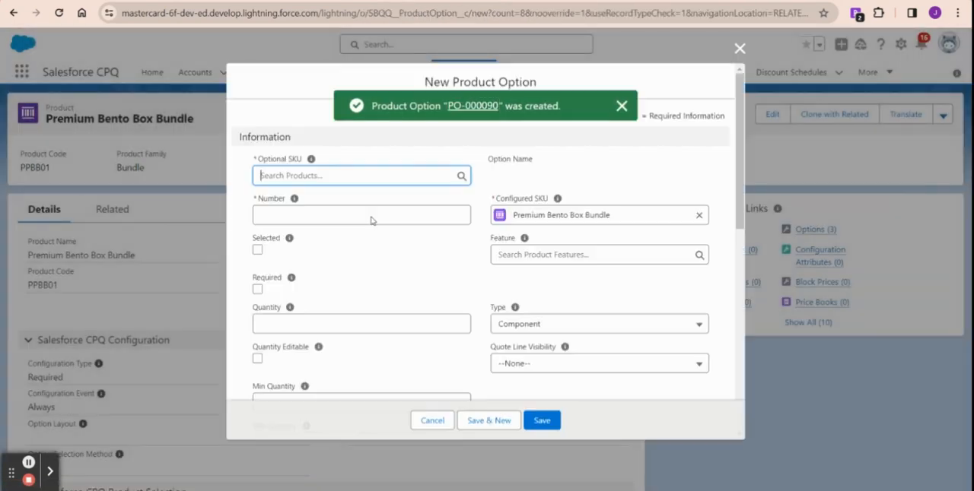
click(299, 173)
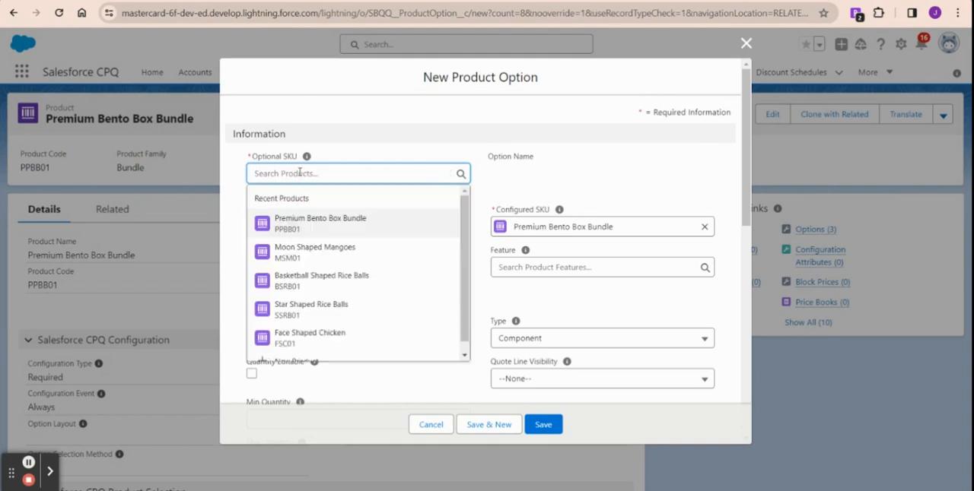
text(rice)
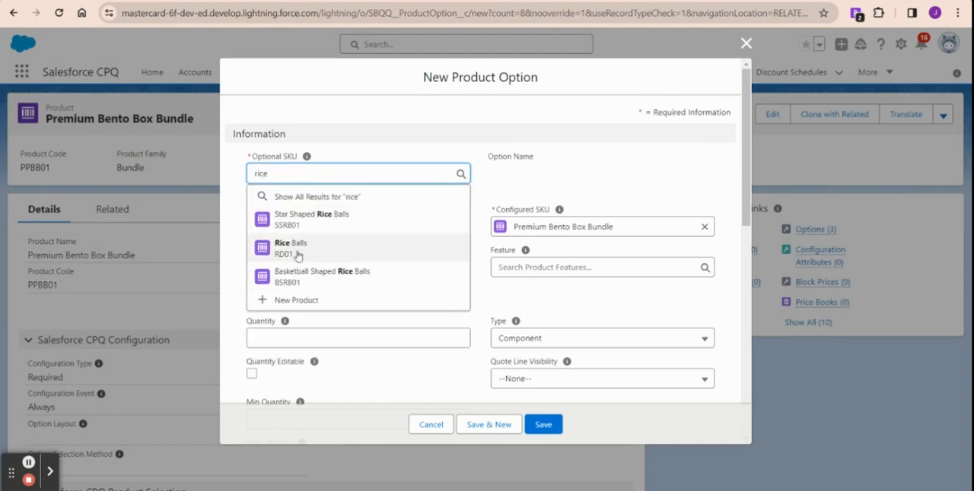
click(335, 221)
click(333, 215)
text(20)
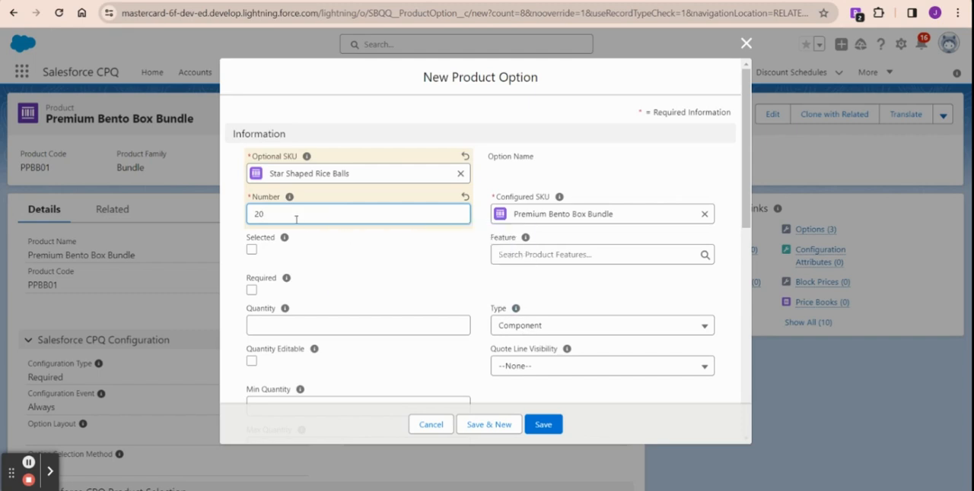
click(571, 255)
text(stach)
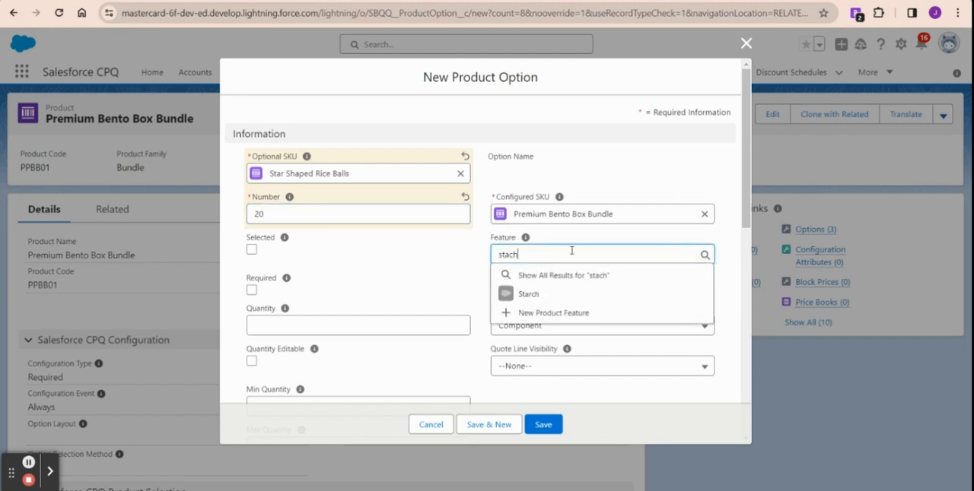
click(553, 295)
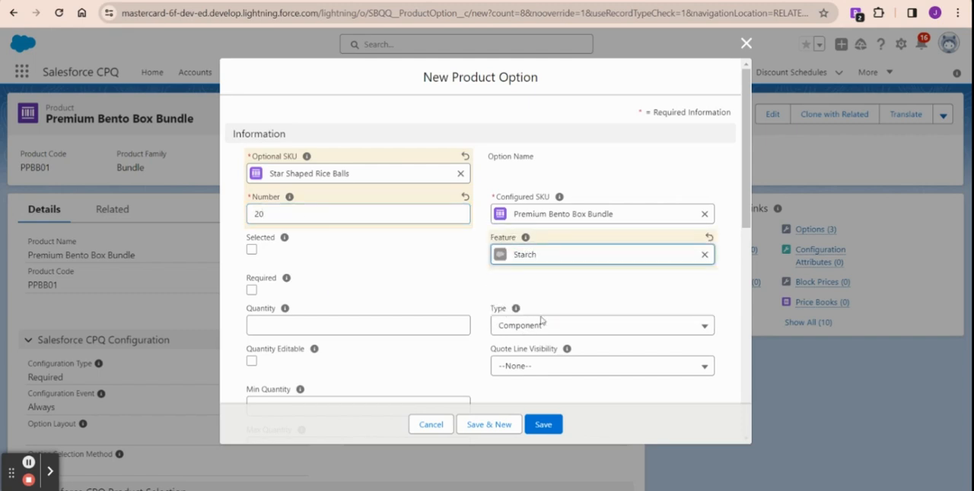
click(541, 427)
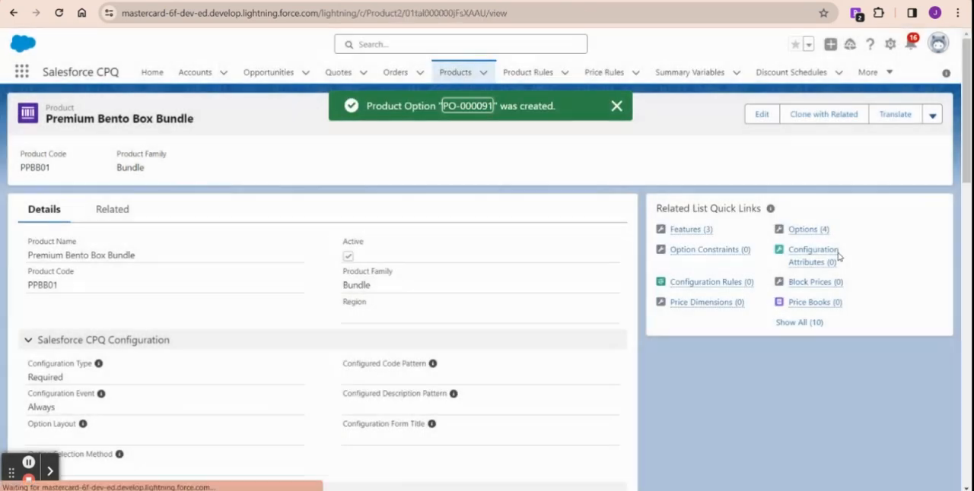
Step: Create a fifth bundle option using Rice Balls with number 30 and no feature, and save it
mouse_move(815, 235)
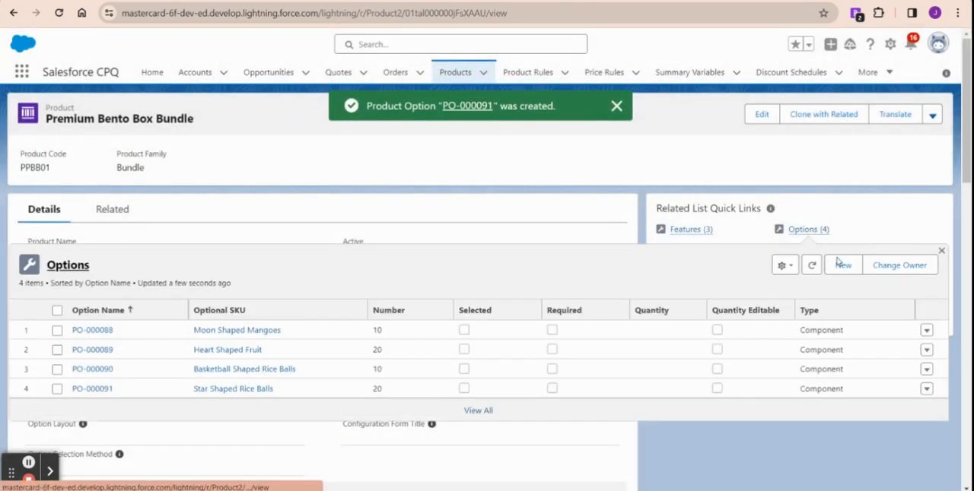
click(844, 266)
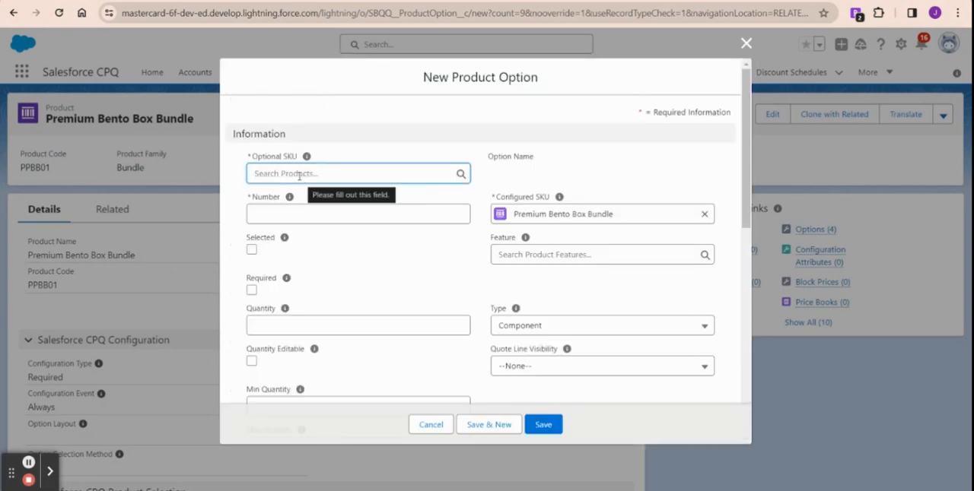
text(rice)
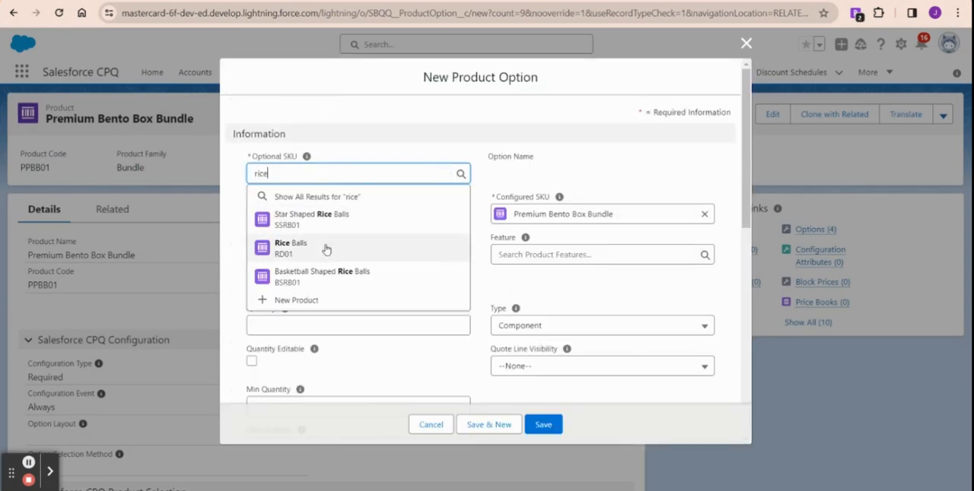
click(325, 253)
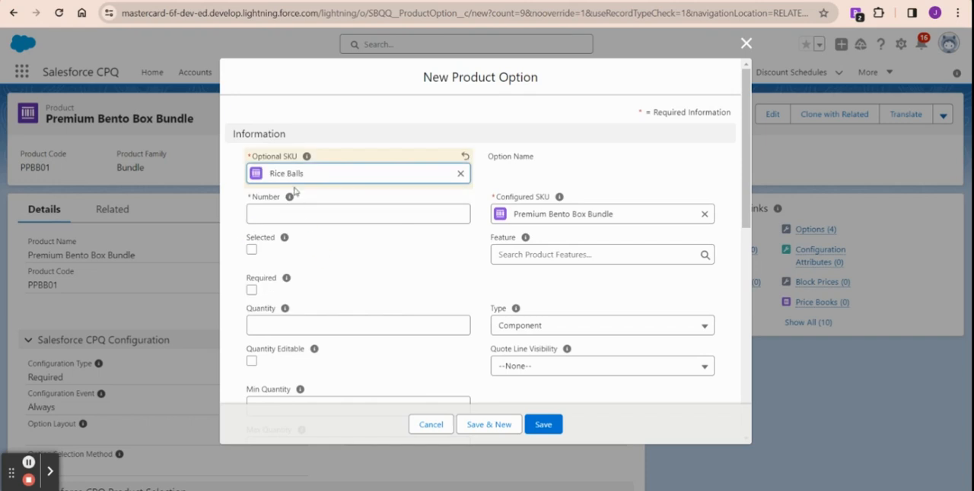
click(265, 223)
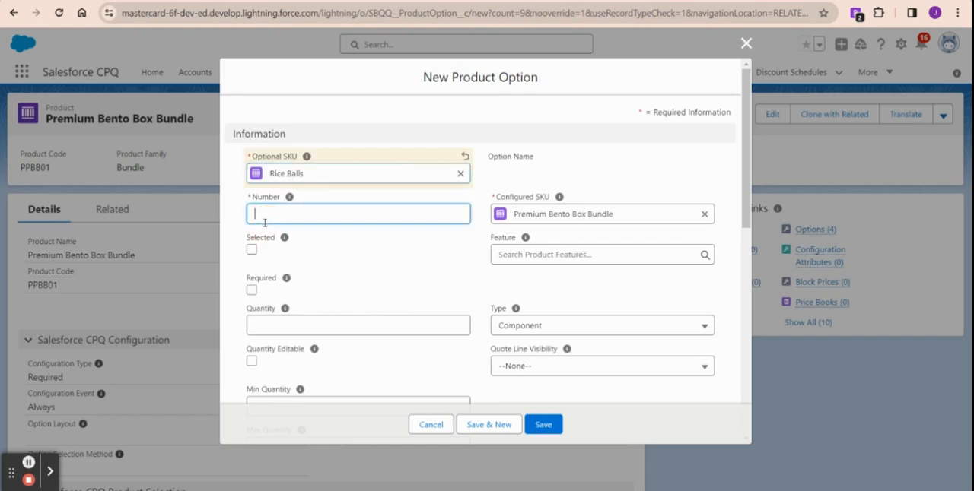
text(30)
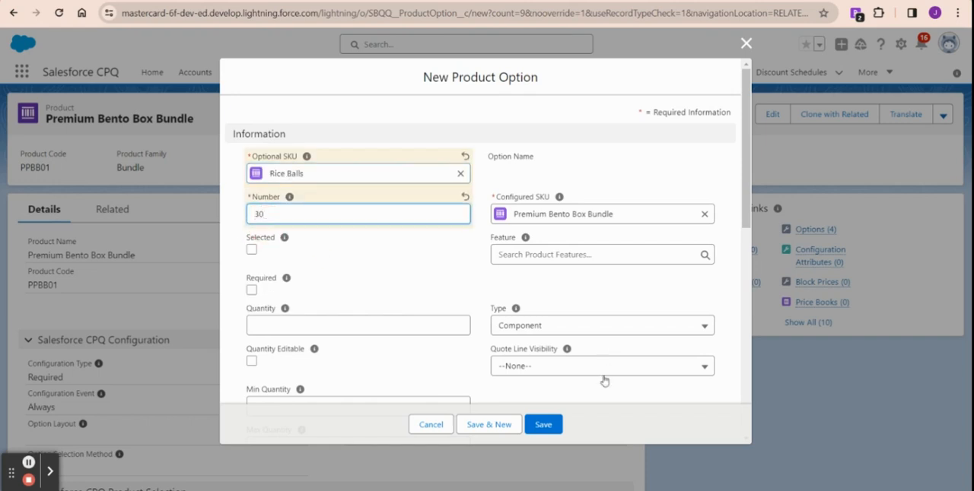
click(541, 425)
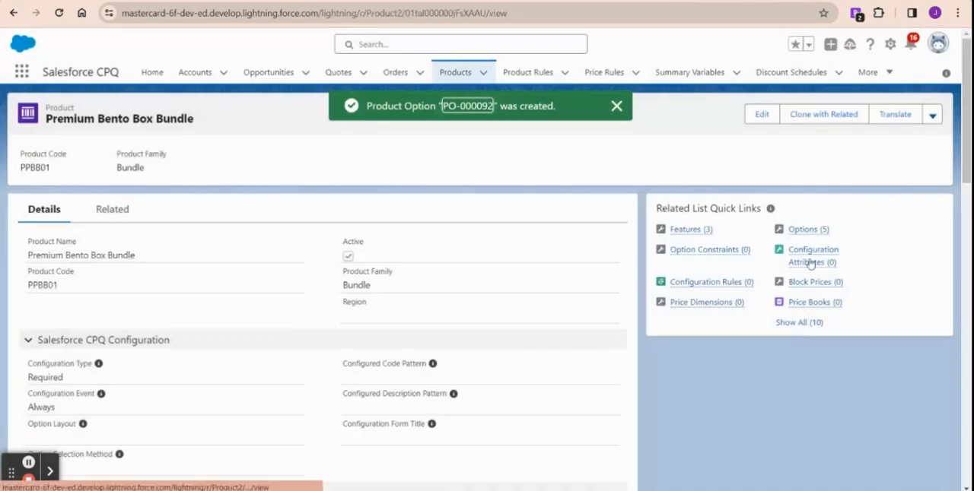
Step: Create a sixth bundle option using Face Shaped Chicken with number 10 and the Protein feature, and save it
mouse_move(805, 230)
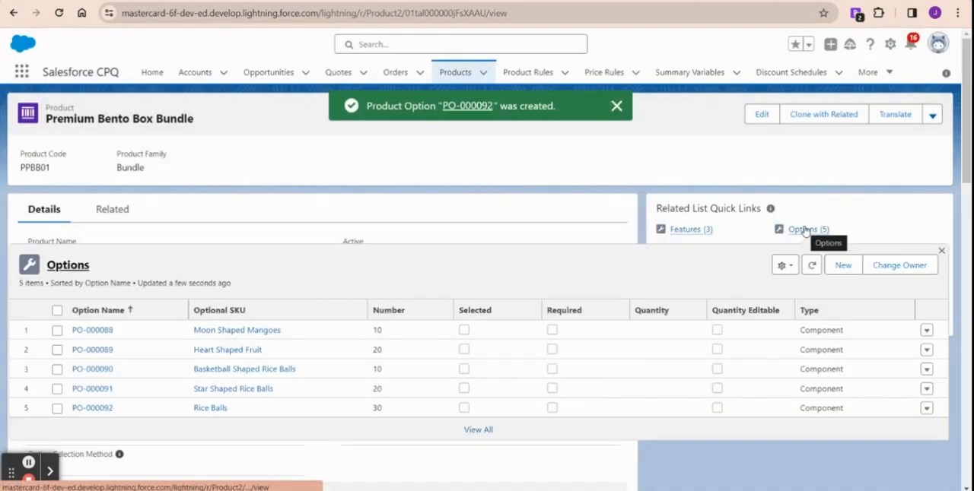
click(843, 265)
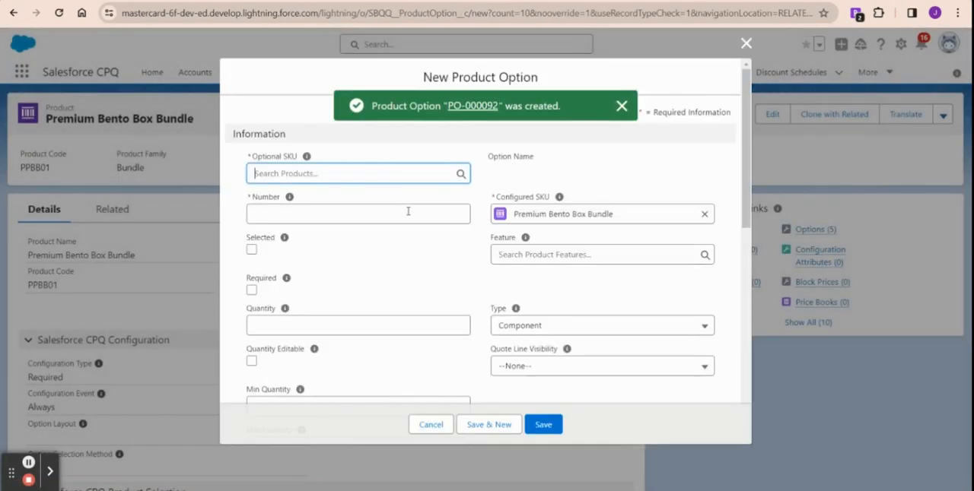
click(333, 173)
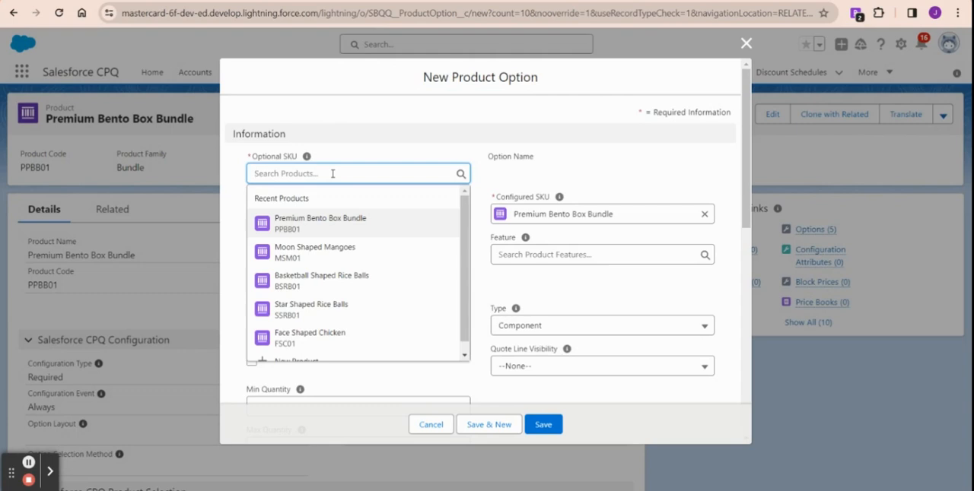
scroll(351, 255, down, 1)
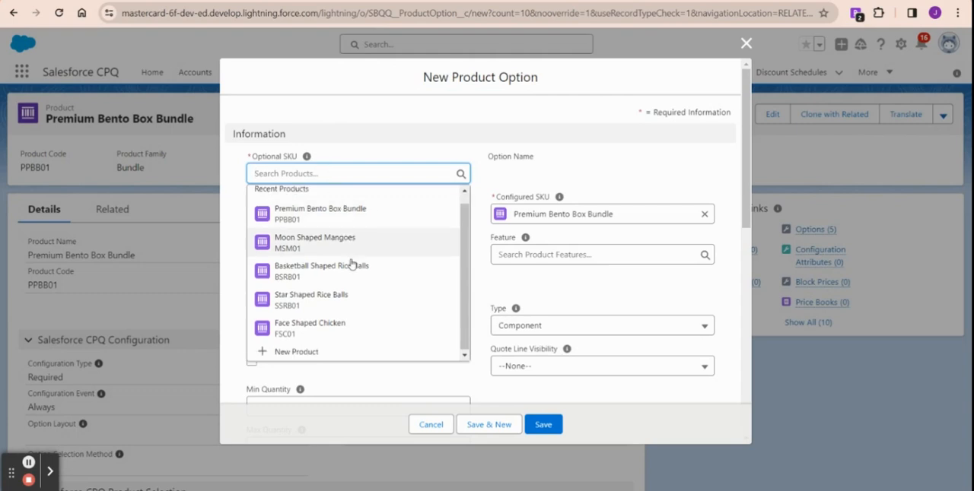
click(355, 327)
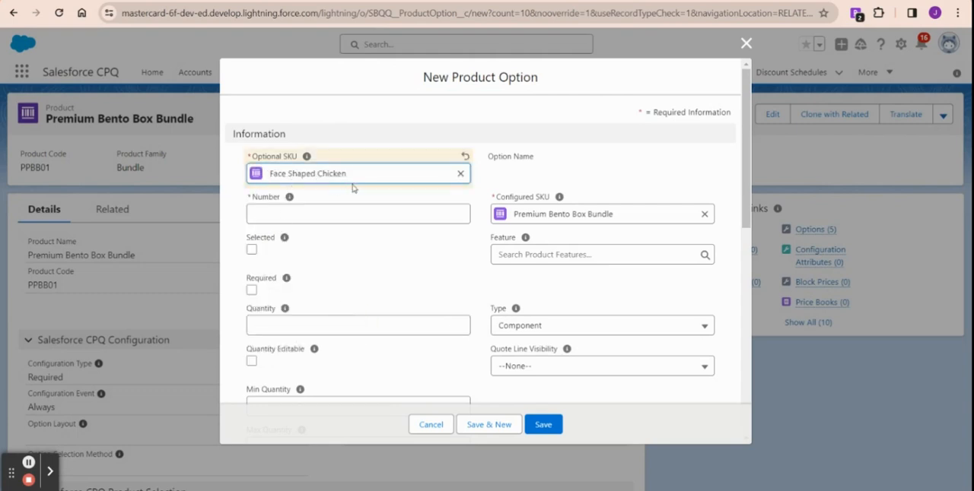
click(301, 214)
text(10)
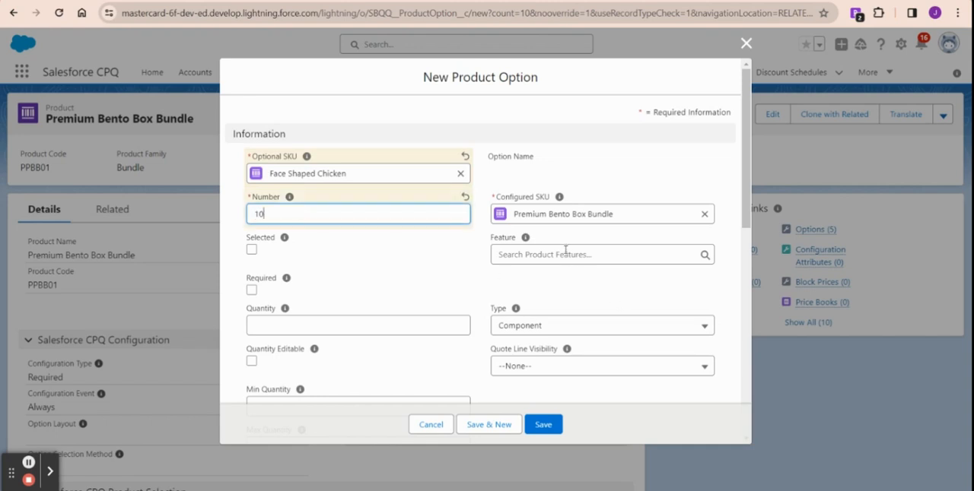
click(565, 252)
text(prot)
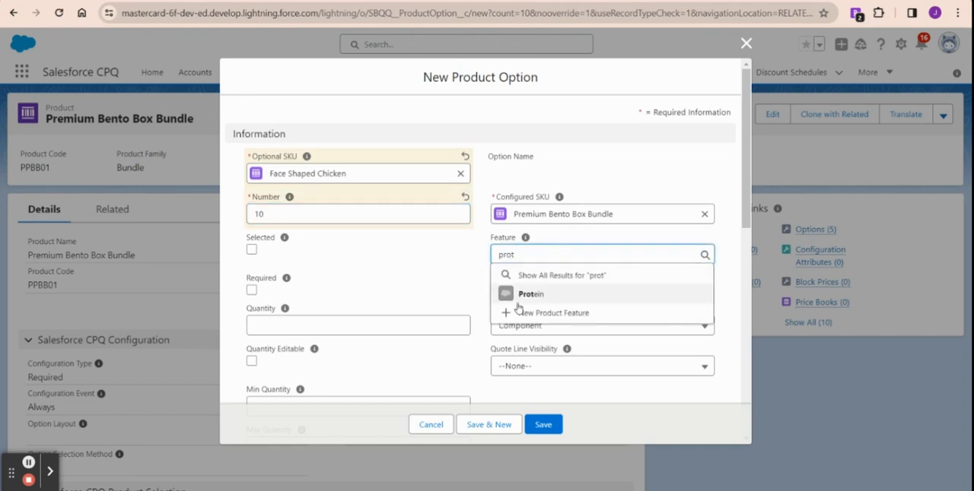
click(532, 293)
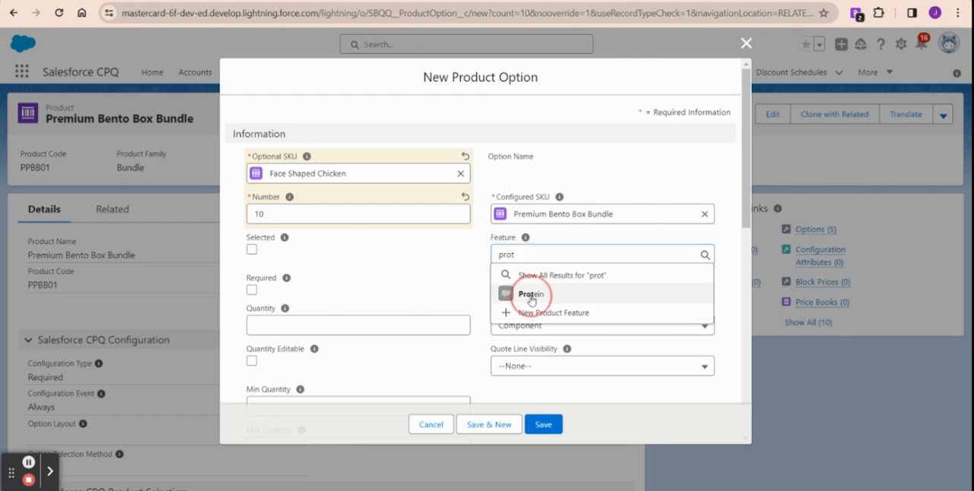
click(552, 428)
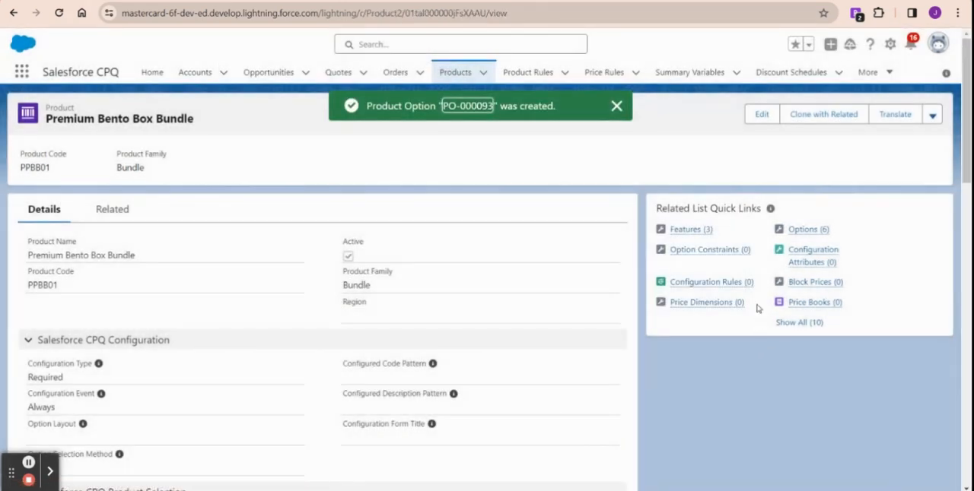
Step: Create a seventh bundle option using Octopus Hot Dog with number 20 and the Protein feature, and save it
mouse_move(804, 230)
click(841, 266)
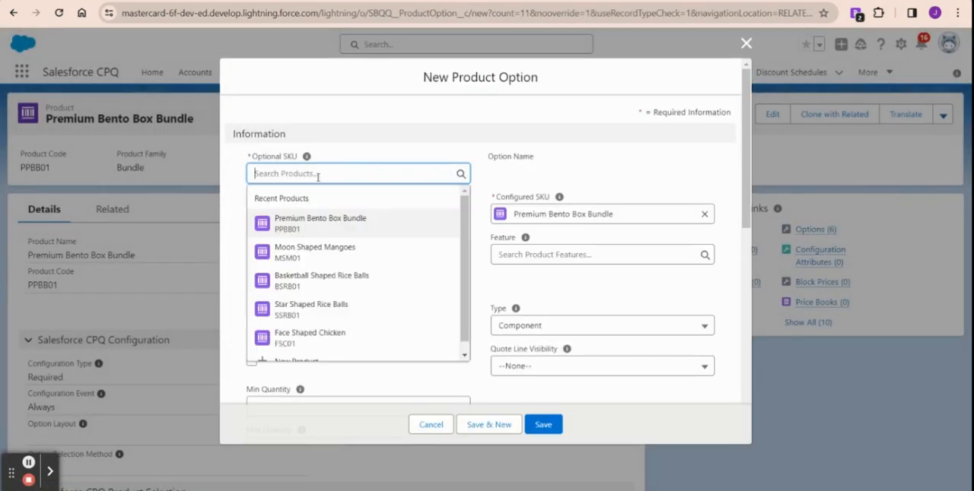
text(hot)
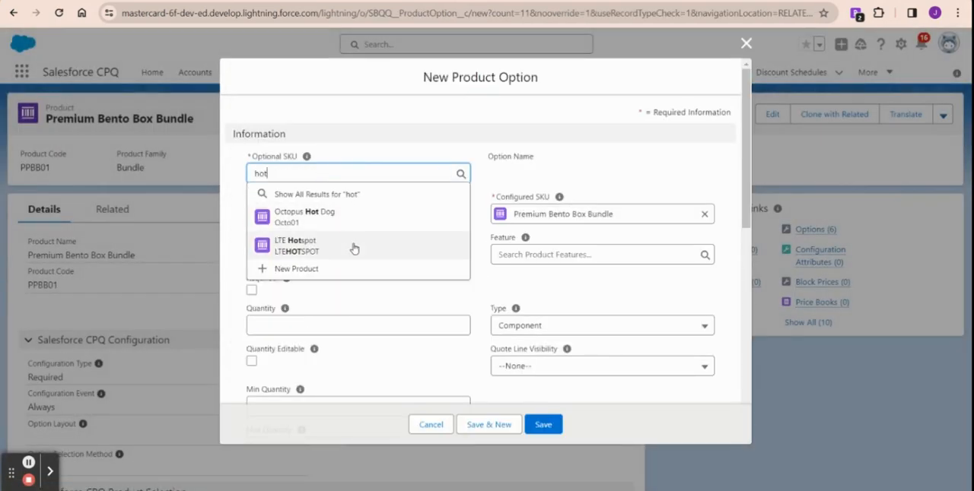
click(347, 219)
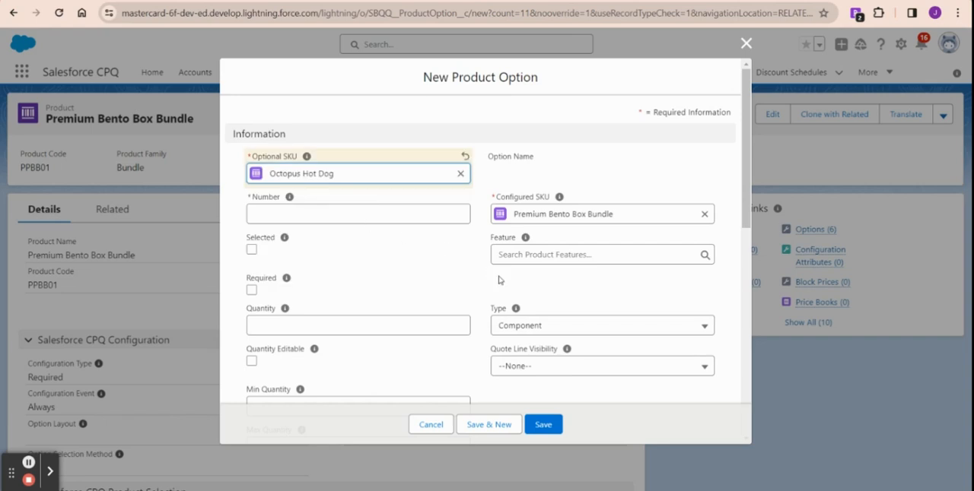
click(329, 215)
text(20)
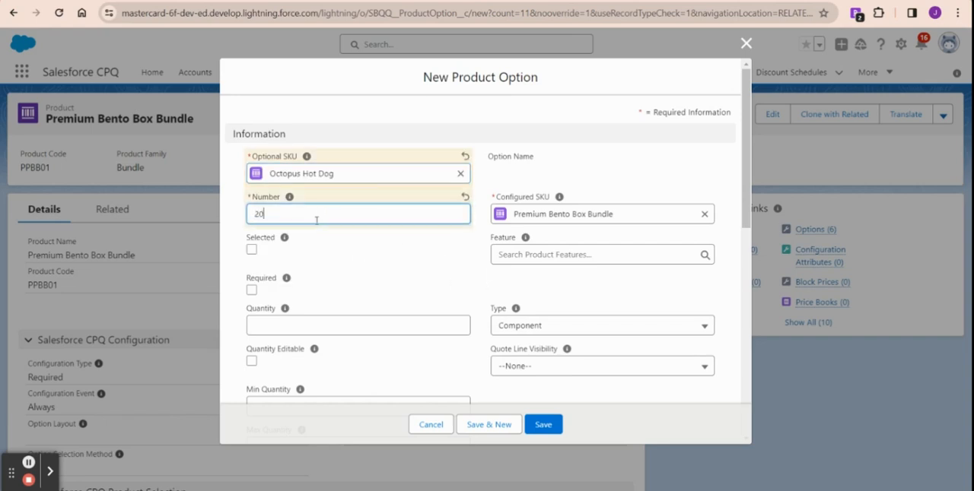
click(551, 253)
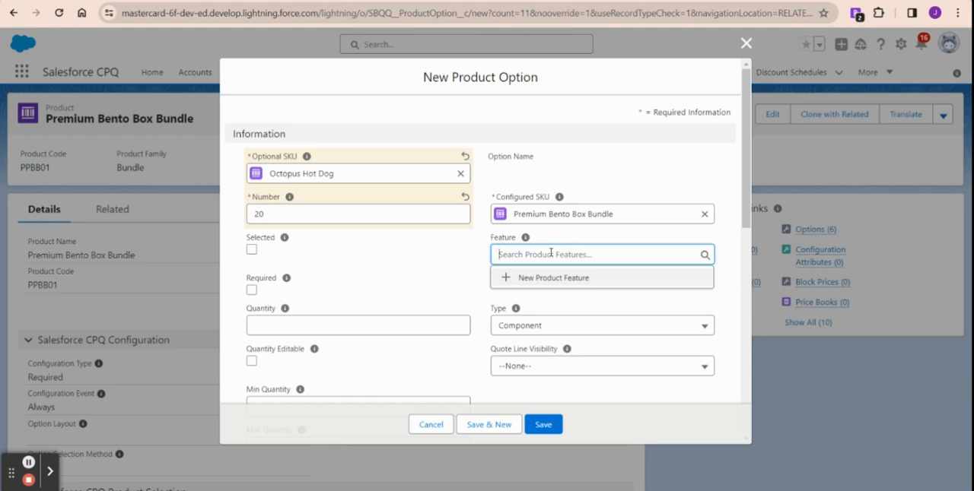
text(pro)
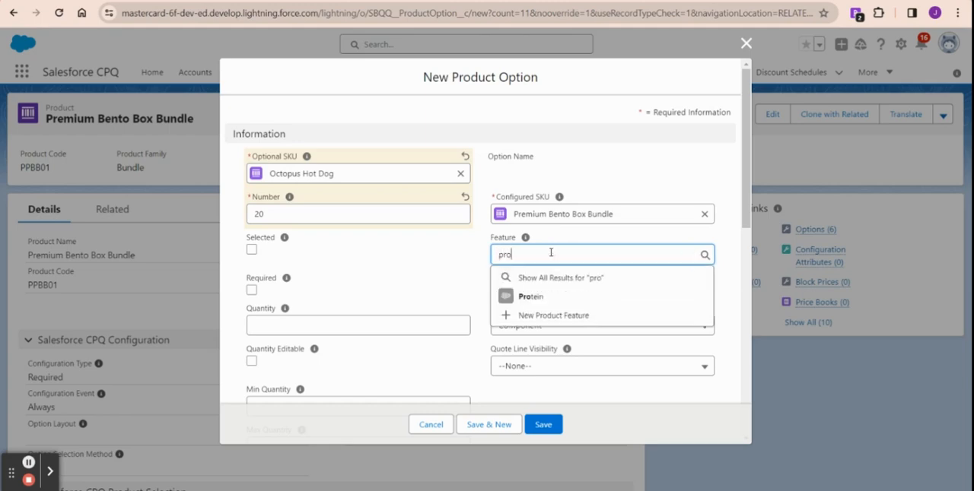
click(550, 301)
click(548, 423)
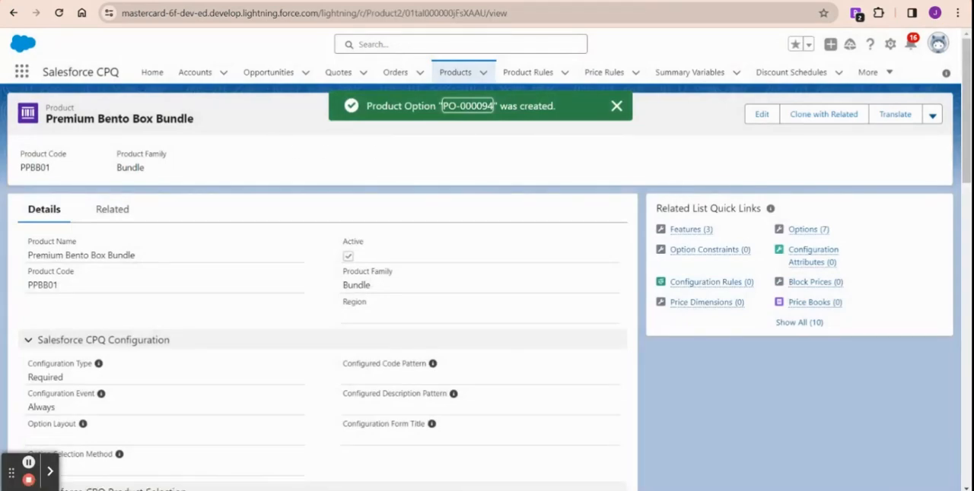
Step: Open the quote of the Large Bento Box- Castle Elementary opportunity in the quote line editor
click(237, 1)
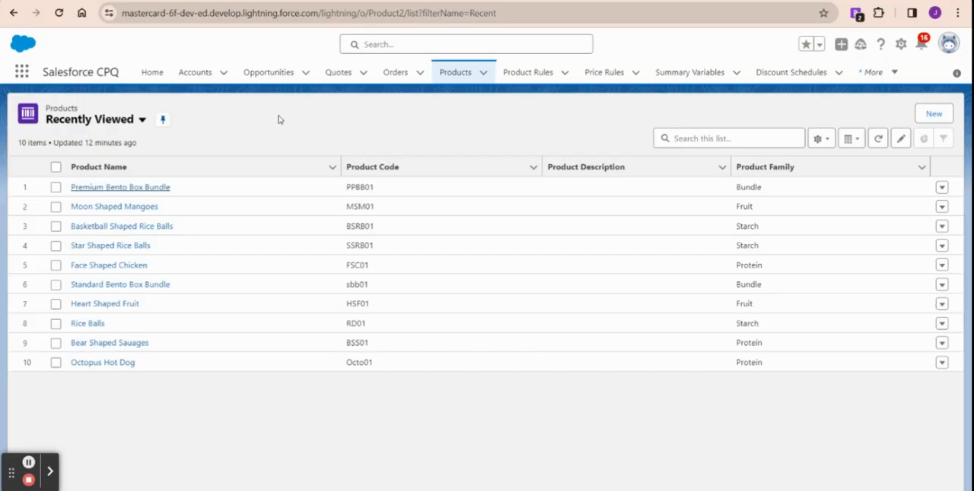
click(265, 74)
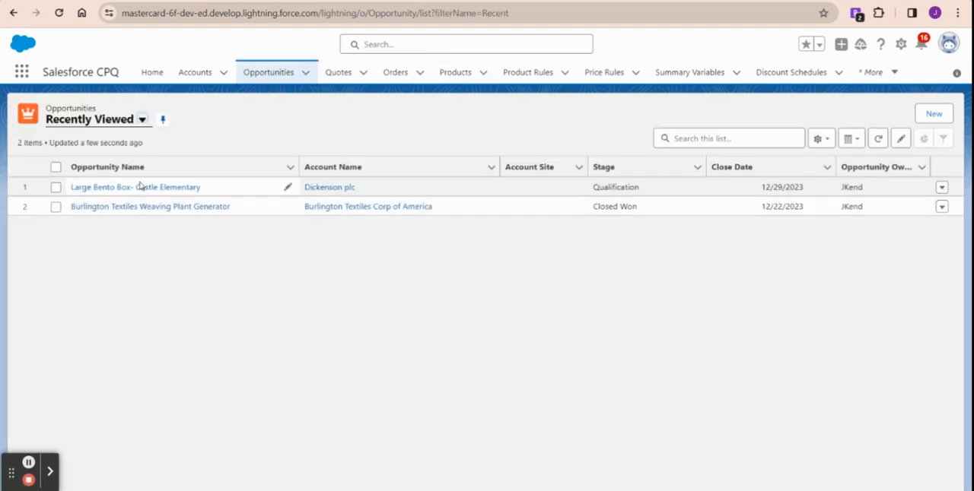
click(142, 186)
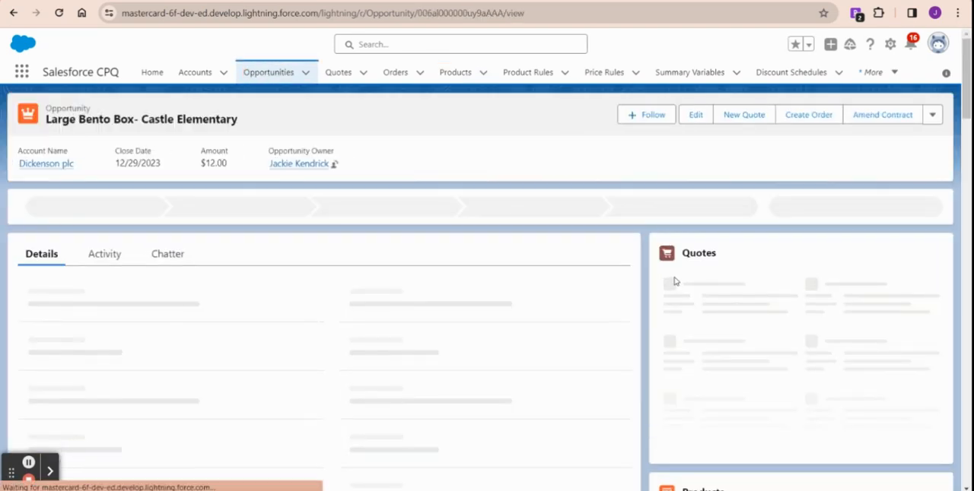
click(676, 292)
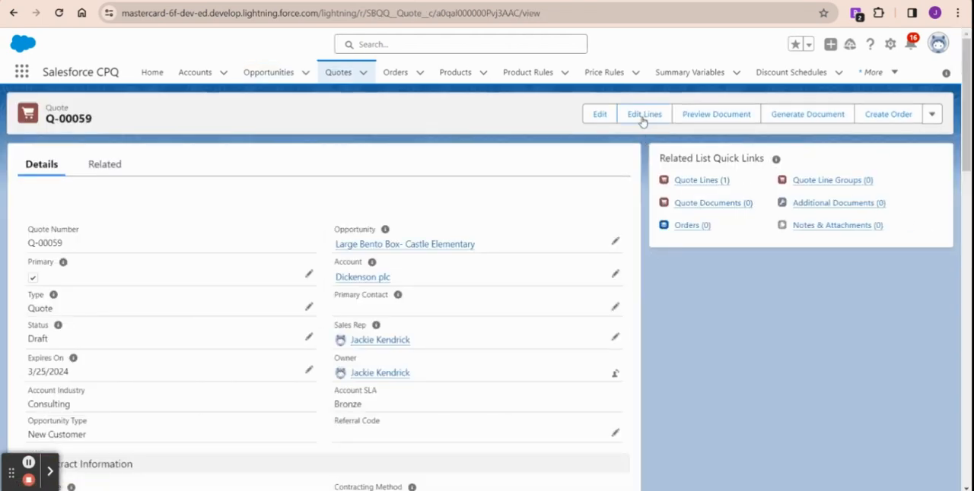
click(643, 118)
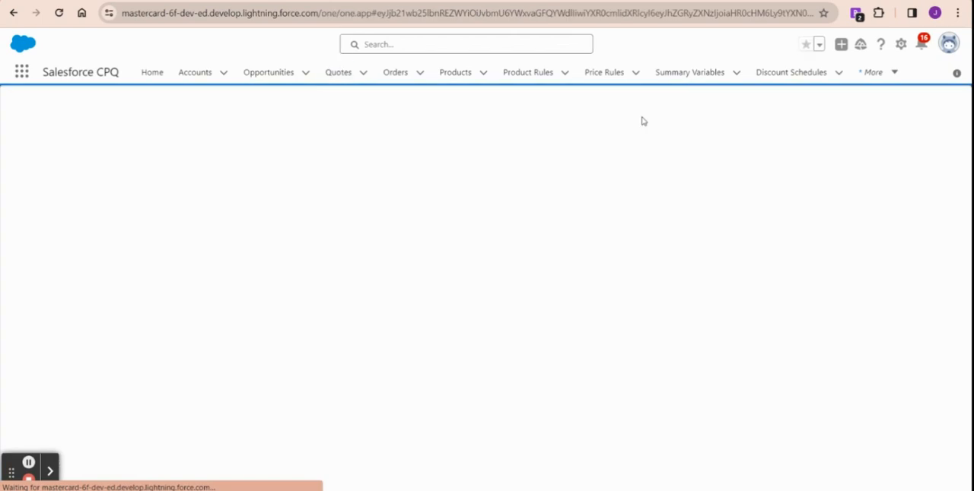
click(502, 114)
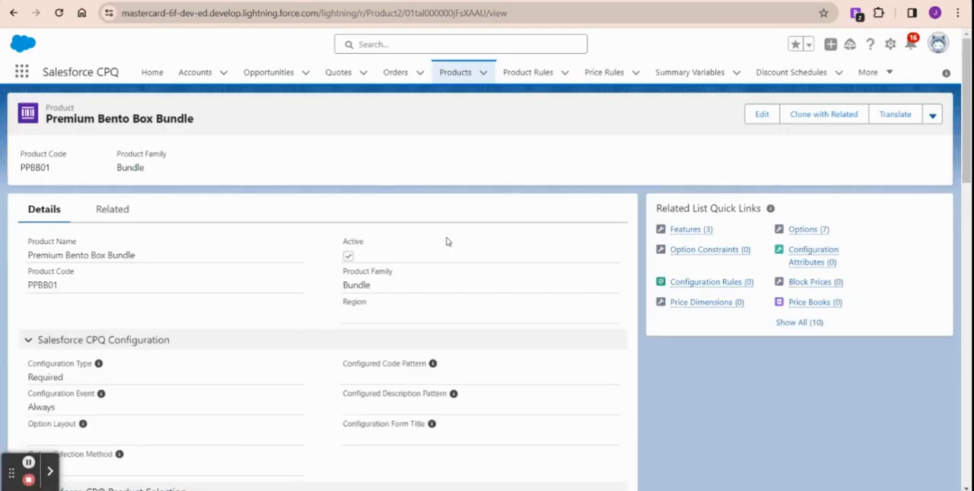
Step: Add a standard price book entry with a list price of 25 to the Premium Bento Box Bundle, and save it
mouse_move(826, 305)
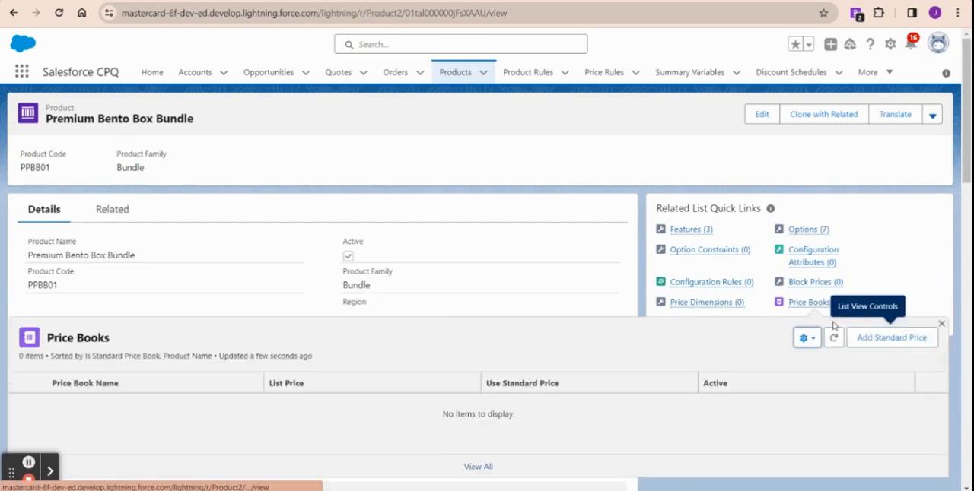
click(881, 337)
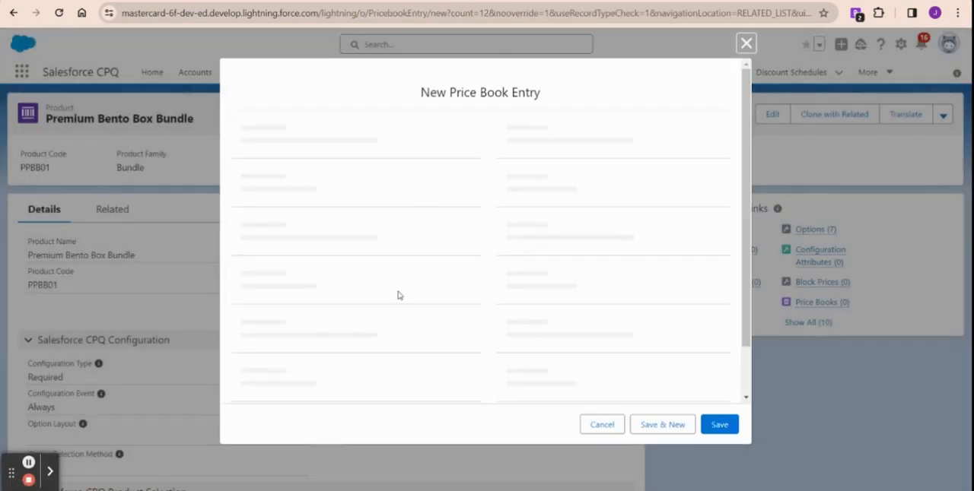
click(312, 298)
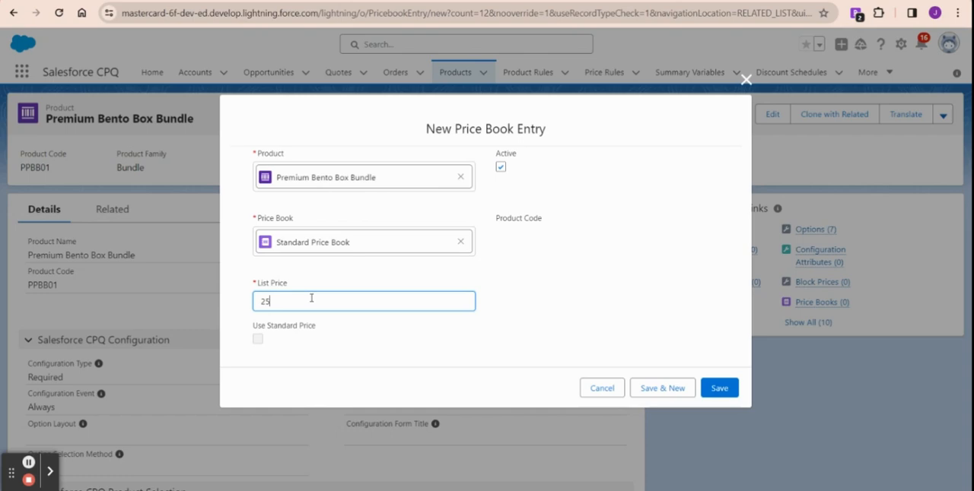
click(720, 390)
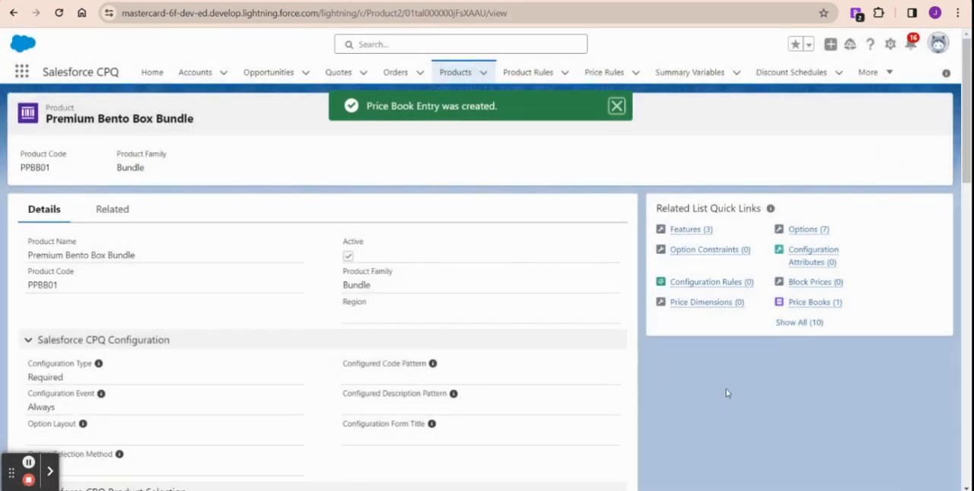
Step: Add a Wholesale price book entry in USD with a list price of 20 to the Premium Bento Box Bundle, and save it
mouse_move(827, 307)
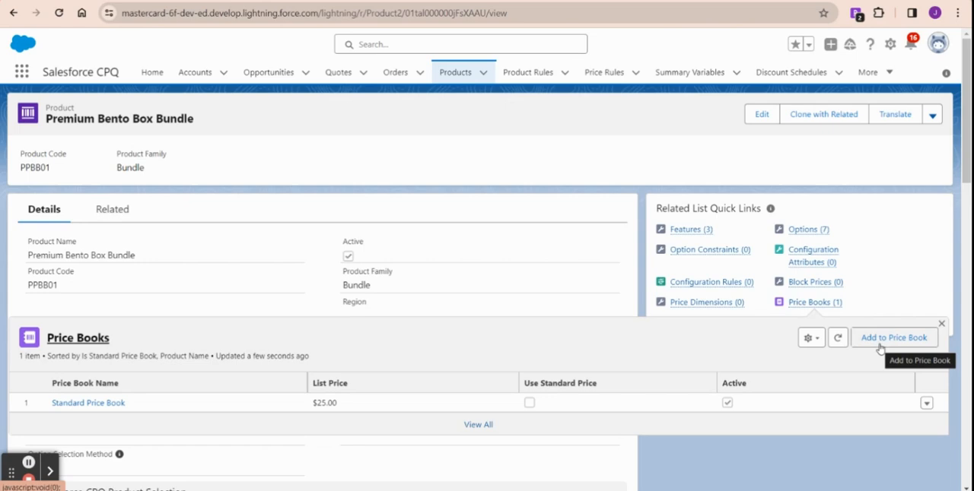
click(880, 344)
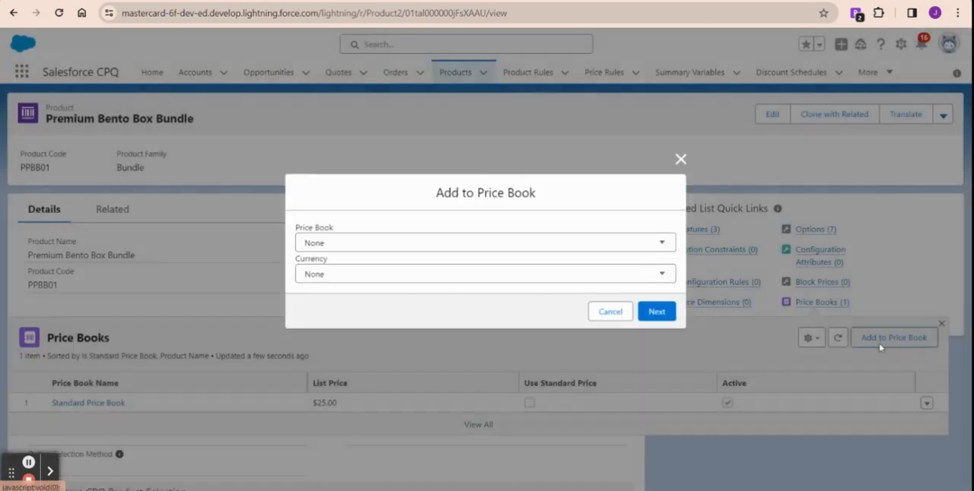
click(348, 243)
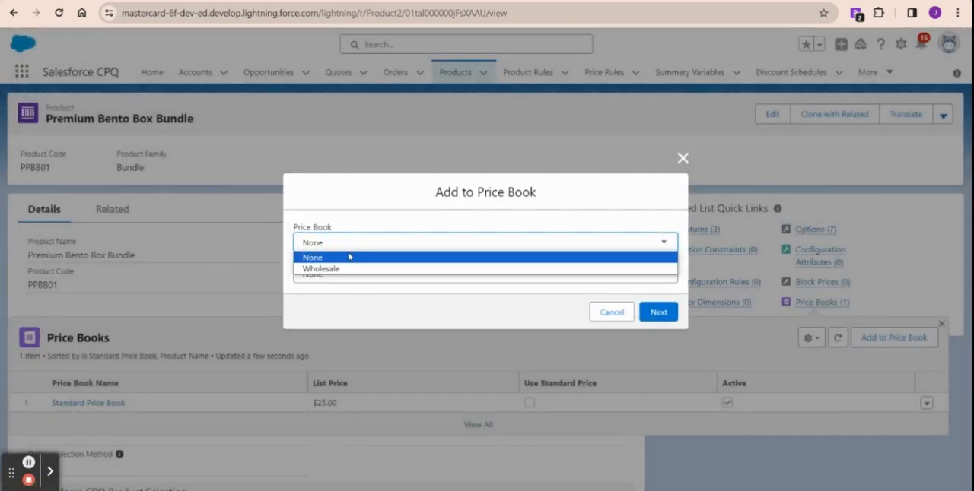
click(353, 269)
click(352, 275)
click(411, 298)
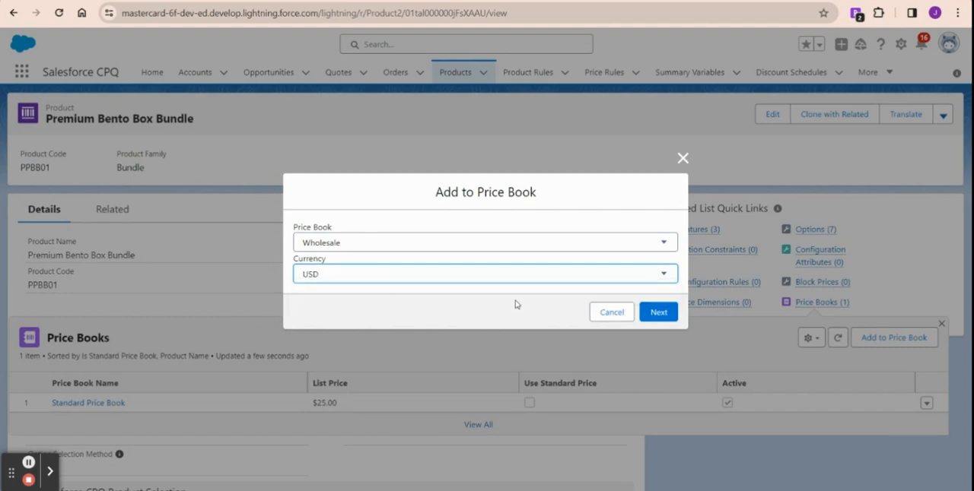
click(662, 312)
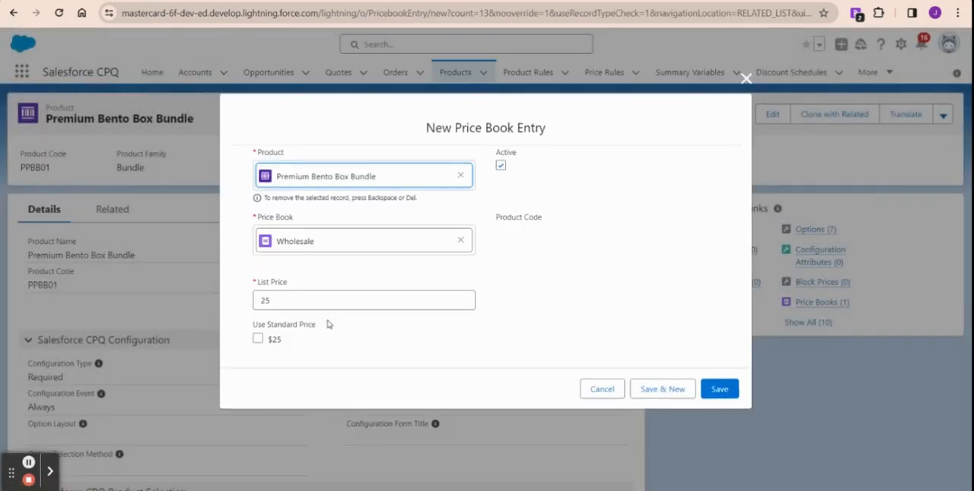
click(304, 301)
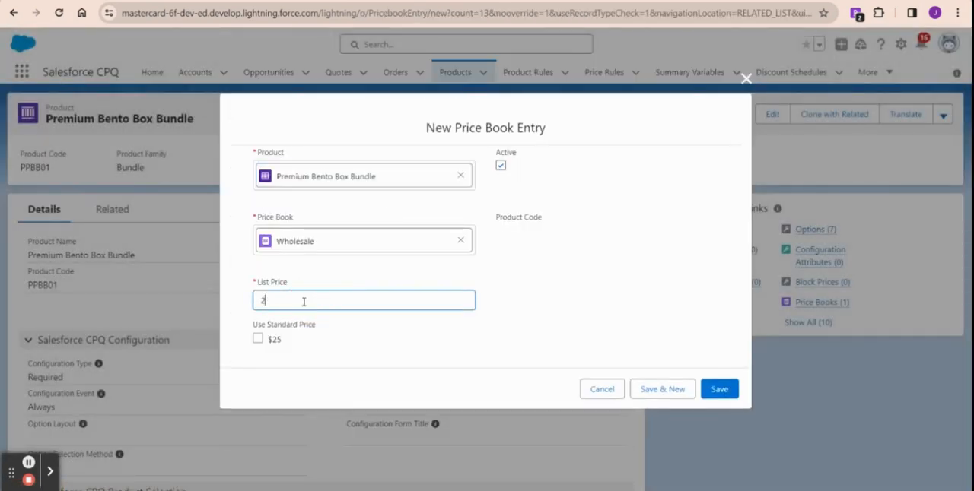
text(20)
click(719, 390)
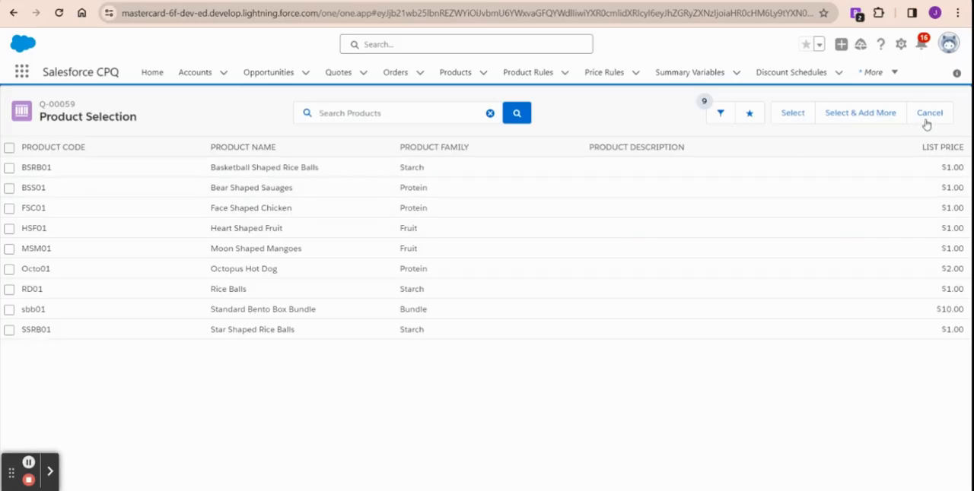
Step: Reload the quote's product selection list and add the Premium Bento Box Bundle to the quote
click(931, 113)
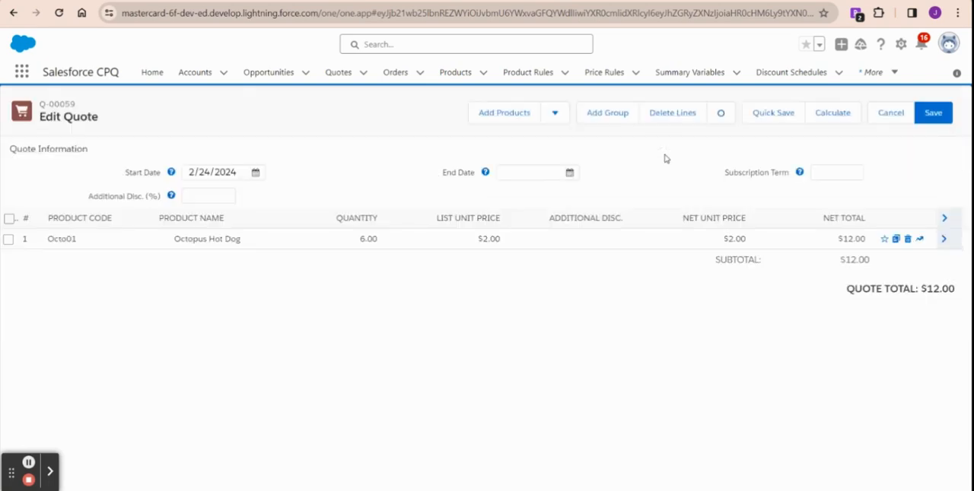
click(502, 114)
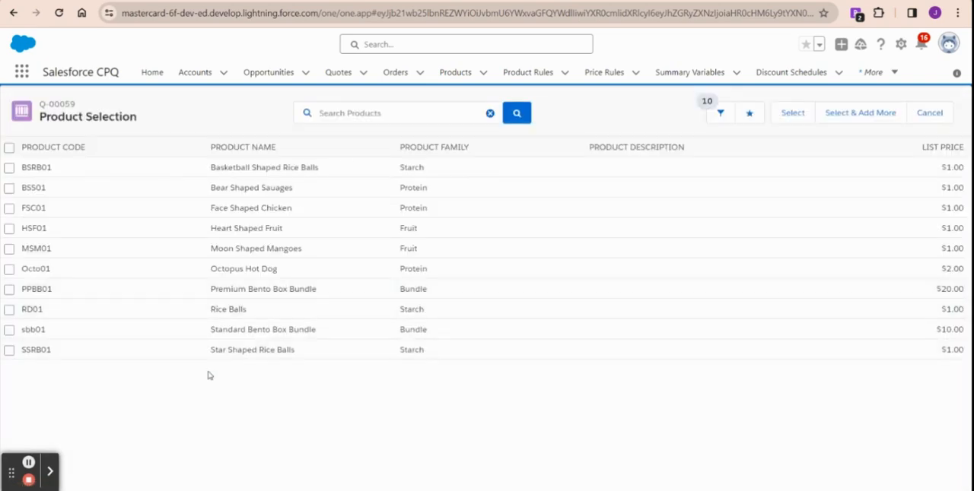
drag(211, 291, 330, 294)
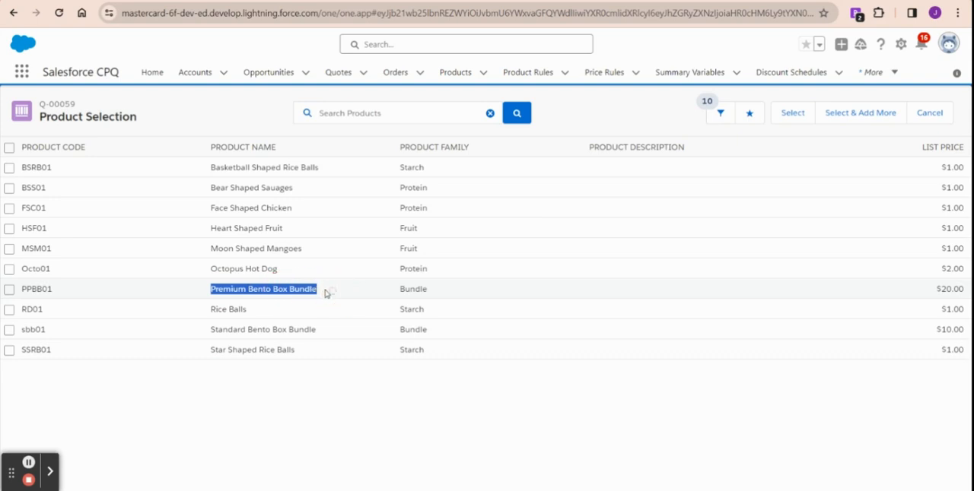
click(9, 294)
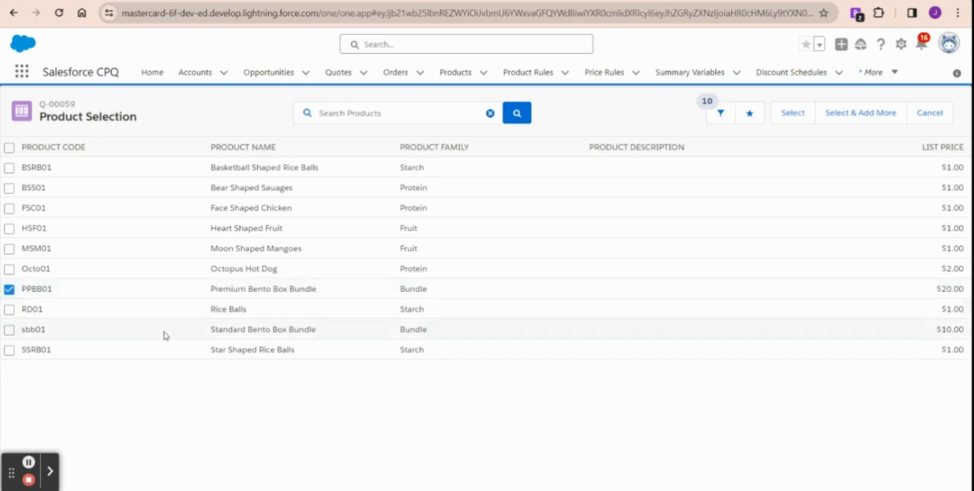
click(793, 115)
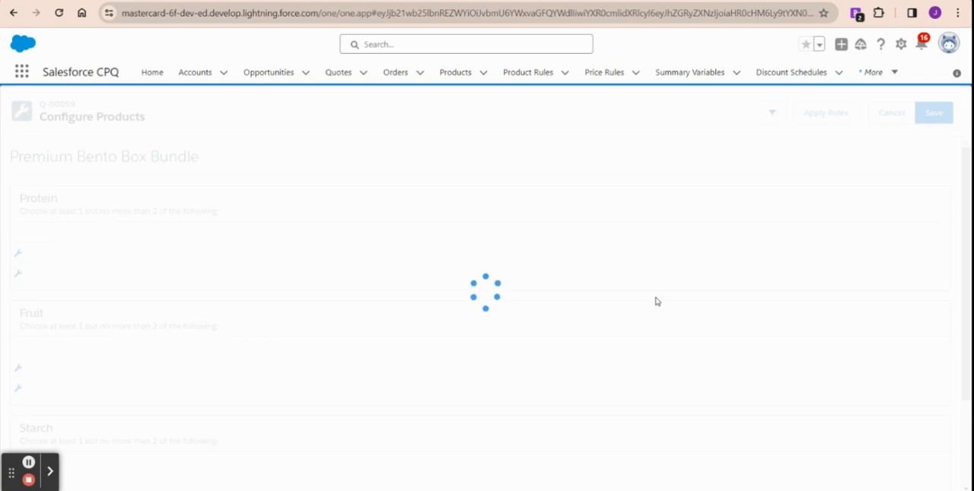
Step: Review the bundle's Protein, Fruit, Starch and Other Options groups, including their selection limits and the order of their products
scroll(452, 270, down, 3)
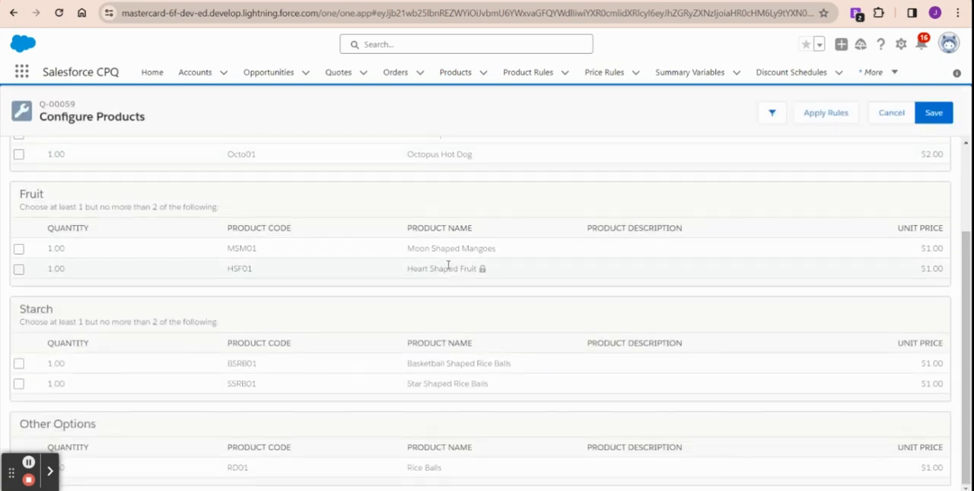
scroll(374, 270, up, 3)
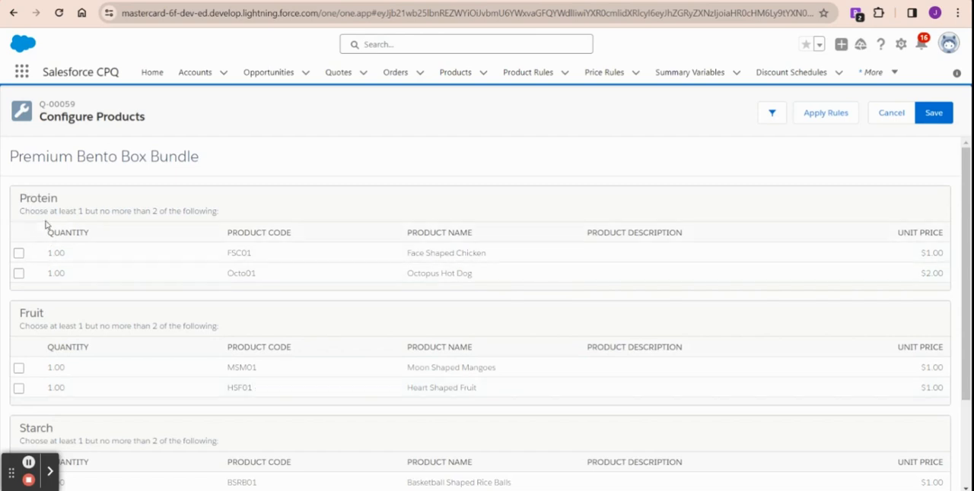
drag(20, 200, 72, 201)
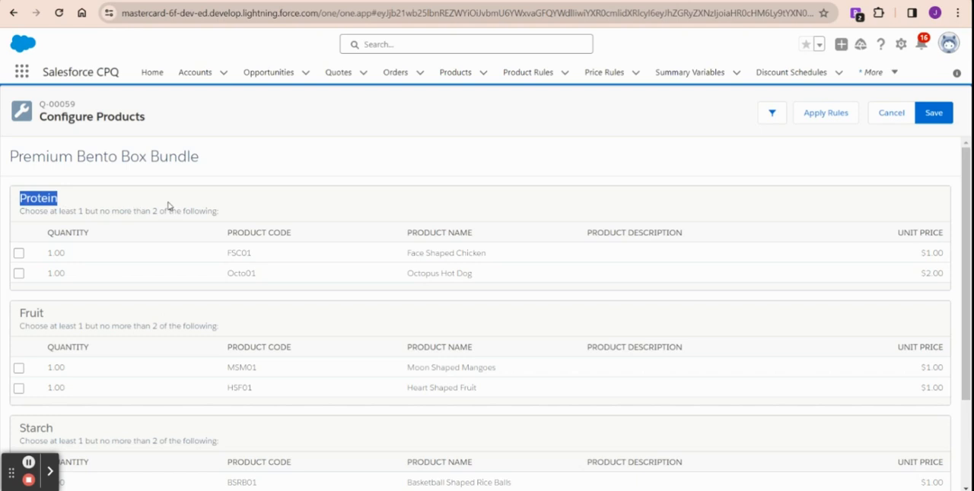
scroll(175, 206, down, 1)
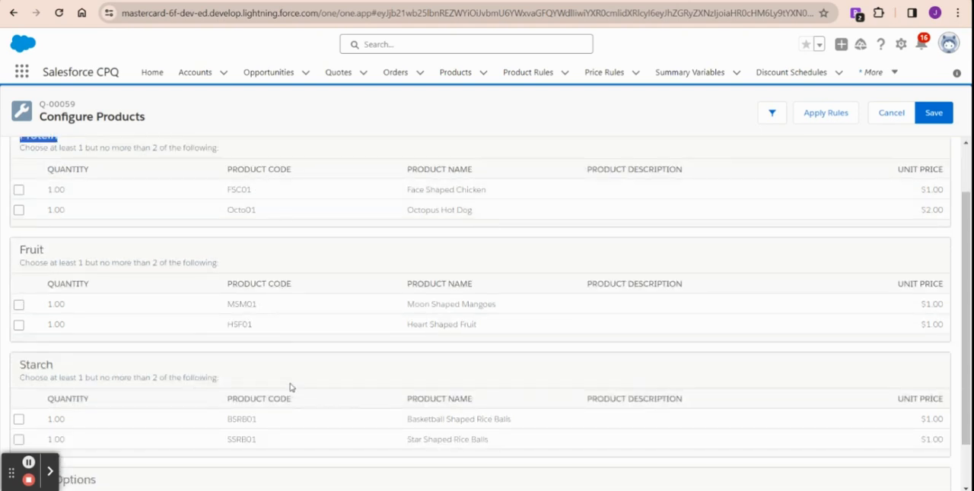
scroll(305, 316, down, 2)
scroll(302, 331, up, 3)
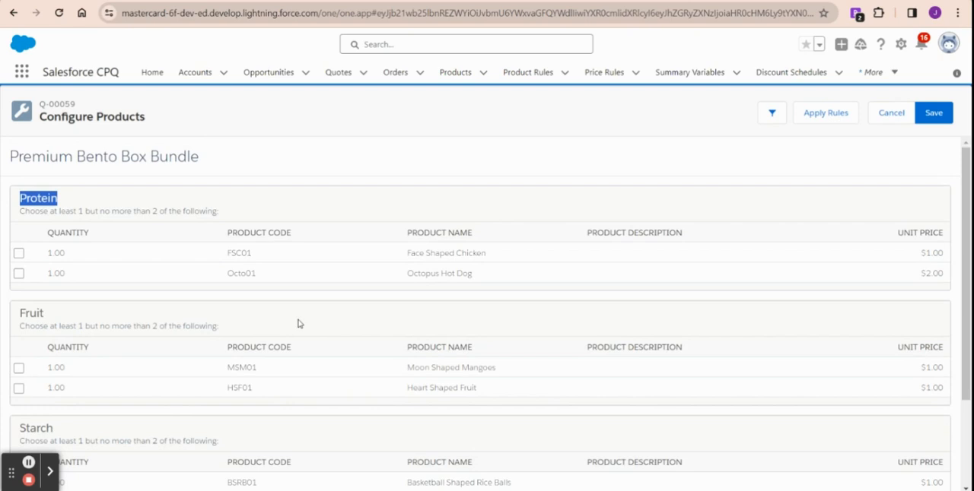
scroll(335, 268, down, 2)
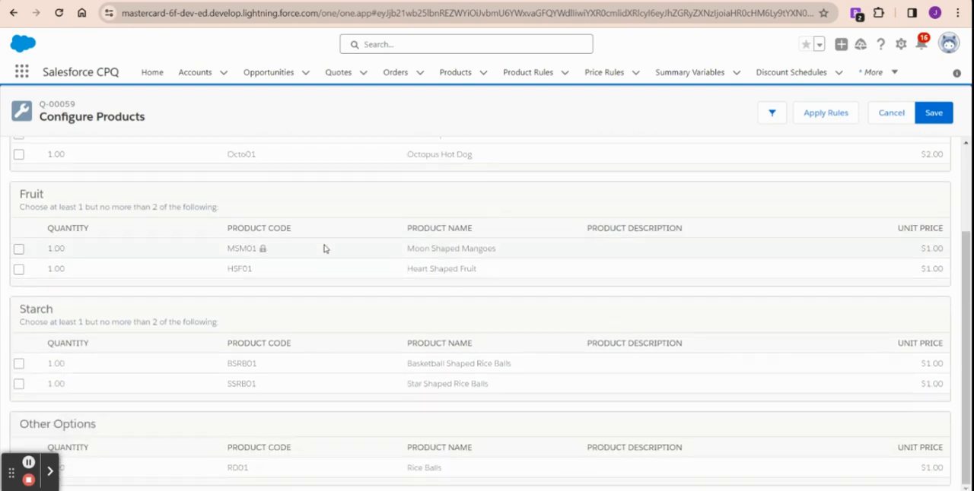
scroll(326, 250, up, 2)
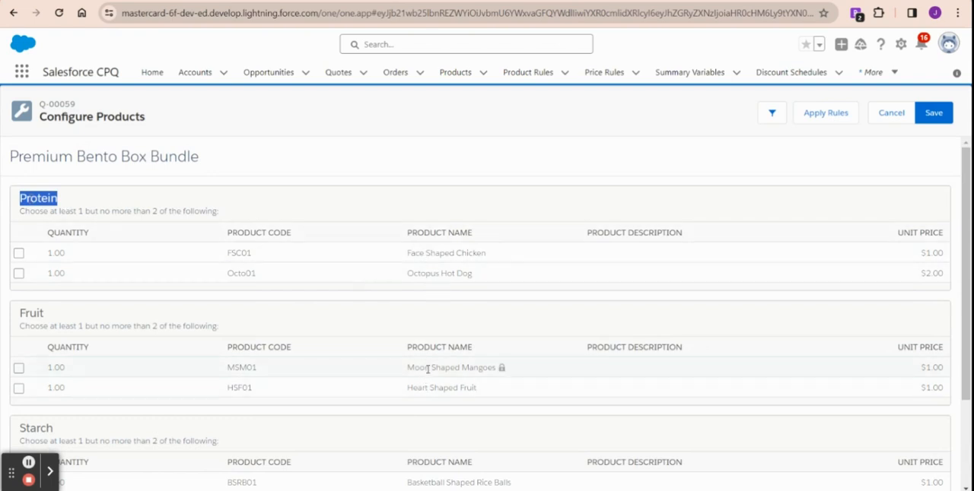
Step: Include Face Shaped Chicken and Octopus Hot Dog as proteins, and Moon Shaped Mangoes and Heart Shaped Fruit as fruits
click(18, 253)
click(18, 368)
click(19, 388)
click(20, 274)
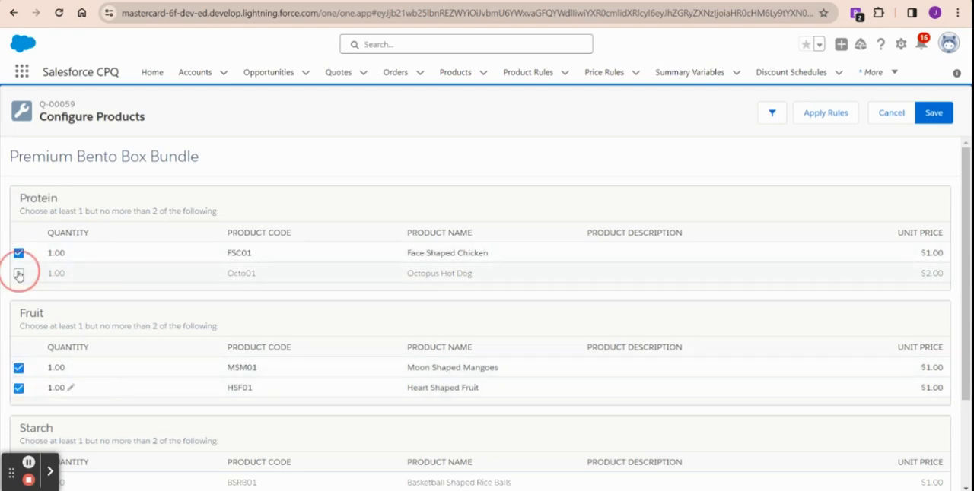
drag(20, 212, 254, 218)
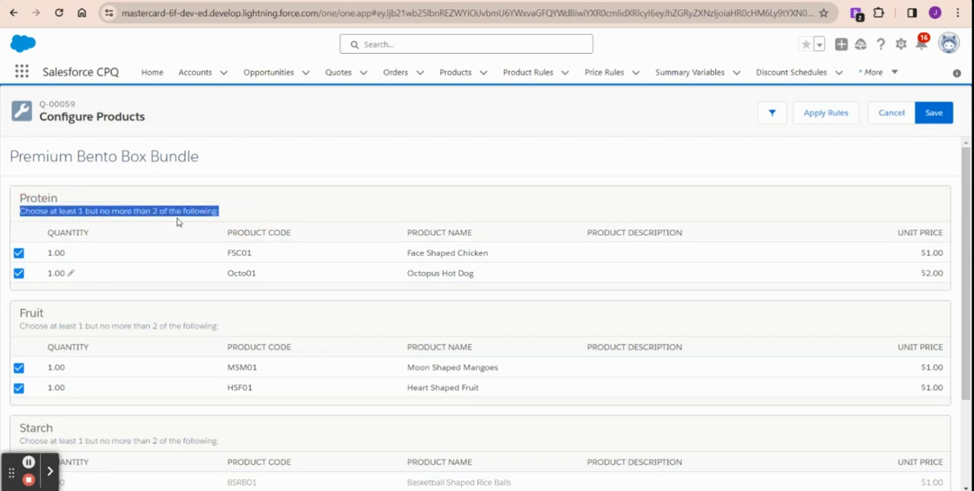
click(264, 211)
Step: Include Basketball Shaped Rice Balls and Star Shaped Rice Balls as starches, and save the bundle configuration to the quote
scroll(190, 294, down, 2)
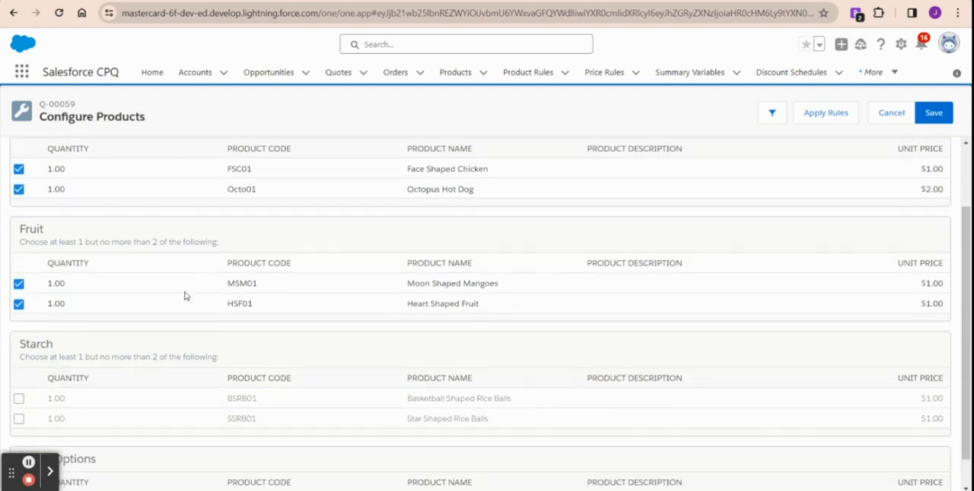
scroll(132, 320, up, 2)
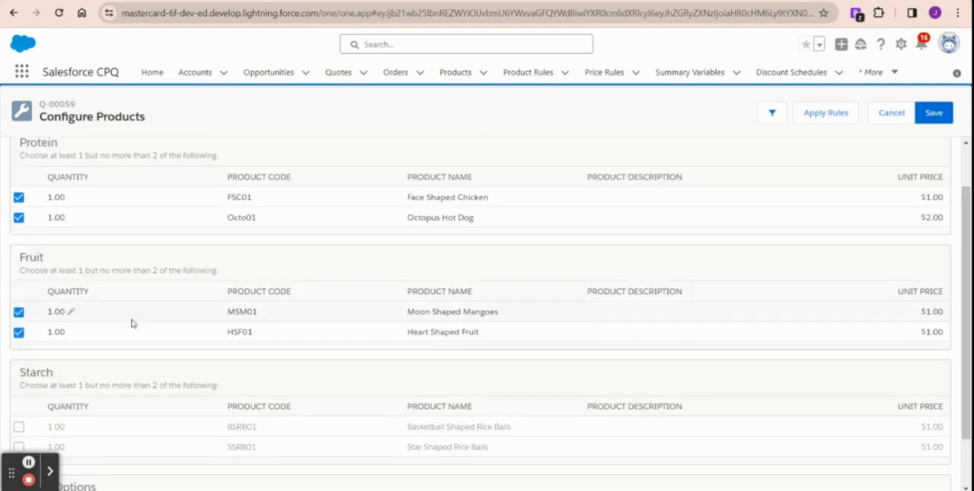
scroll(133, 322, down, 2)
click(18, 365)
click(18, 385)
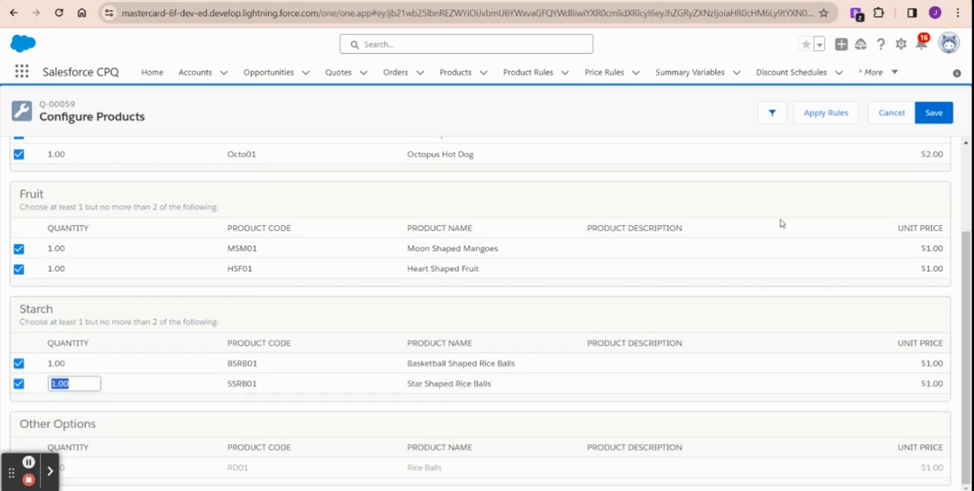
scroll(781, 224, up, 2)
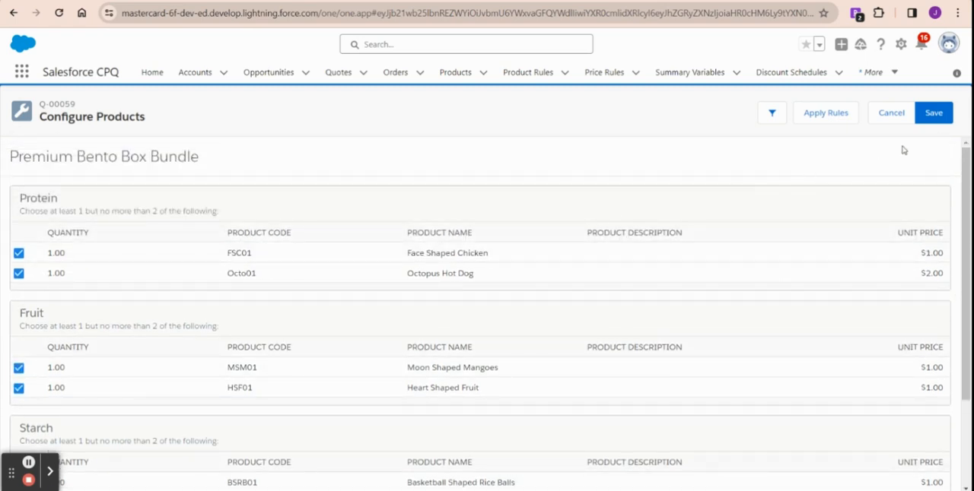
click(934, 116)
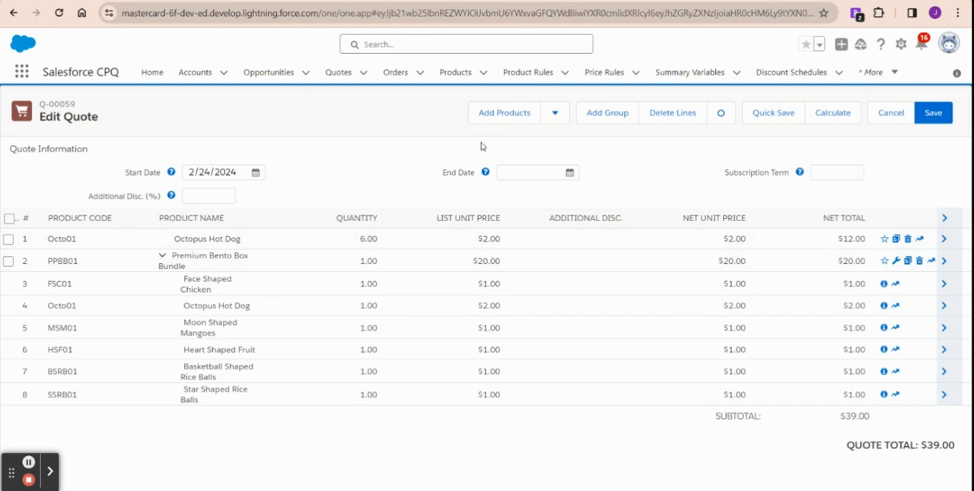
Step: Reconfigure the Premium Bento Box Bundle quote line to exclude Face Shaped Chicken, and save the configuration
click(896, 262)
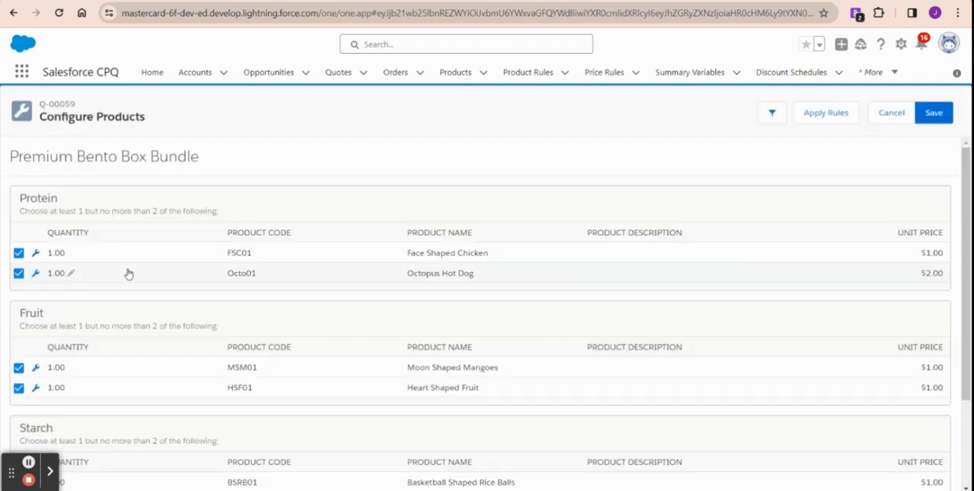
scroll(112, 276, down, 1)
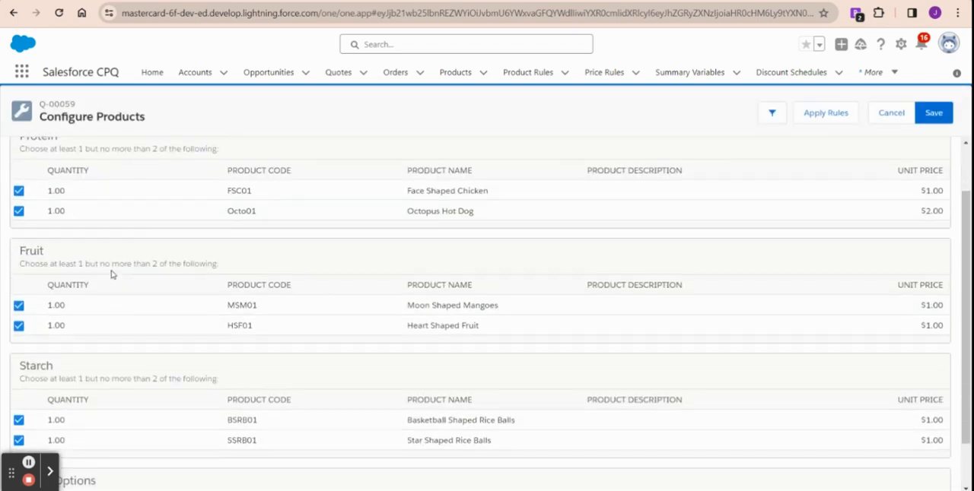
scroll(112, 275, up, 1)
click(19, 253)
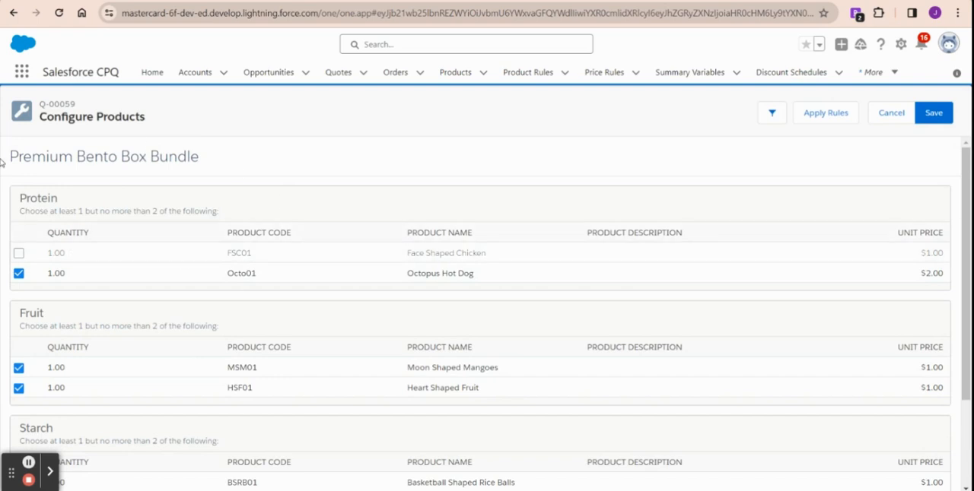
click(934, 113)
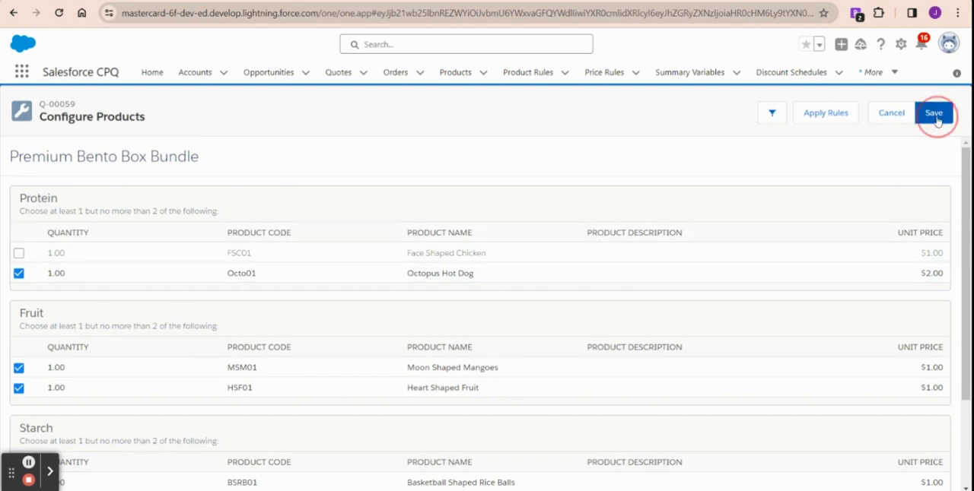